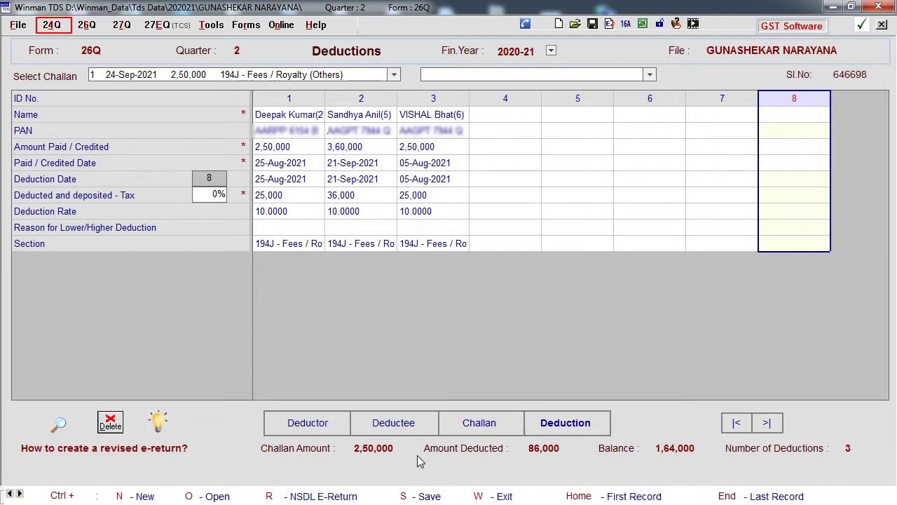
# - Switch from the 26Q Quarter 2 return to Form 24Q Quarter 4 Deductions for FY 2020-21
pyautogui.click(61, 26)
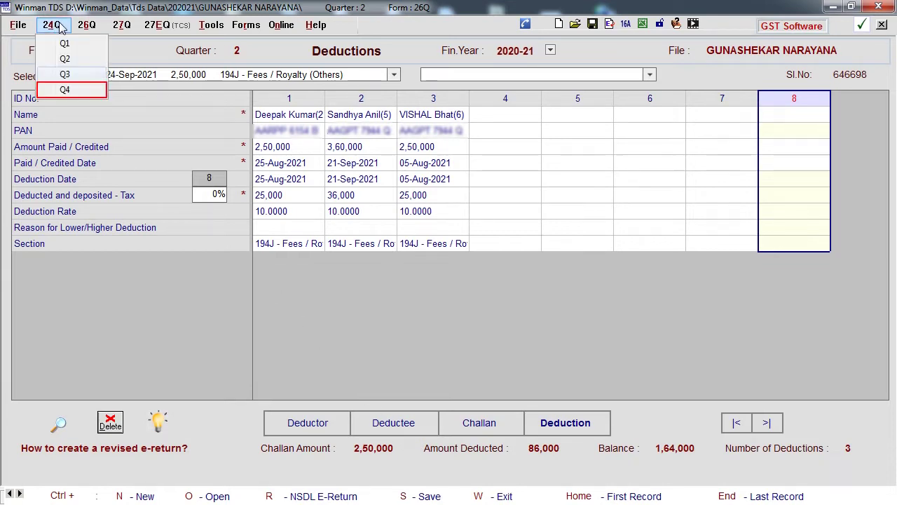
pyautogui.click(64, 89)
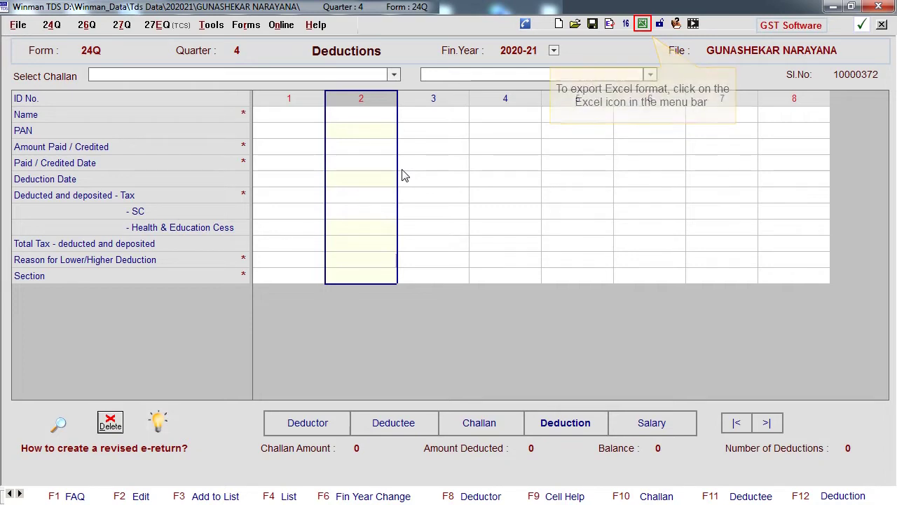
# - Export the 24Q Q4 template in import format and save it as an .xlsm workbook on the Desktop
pyautogui.click(642, 24)
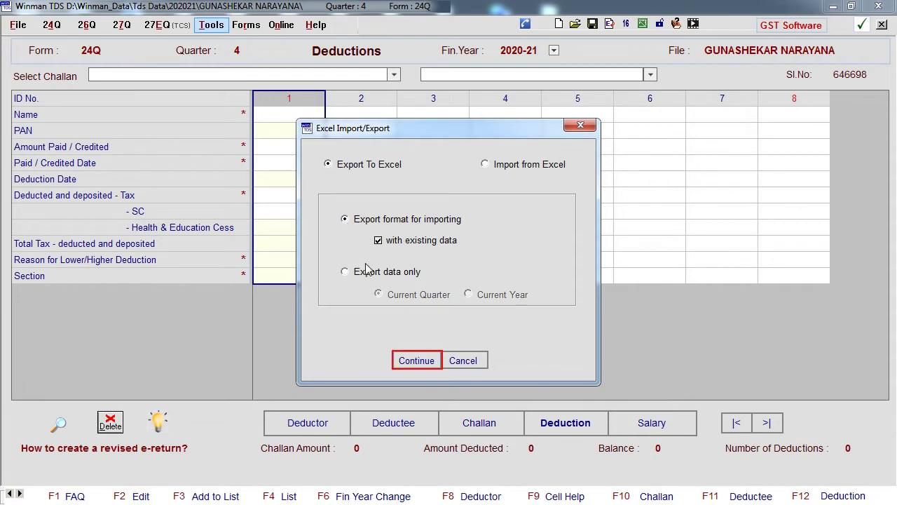
pyautogui.click(417, 360)
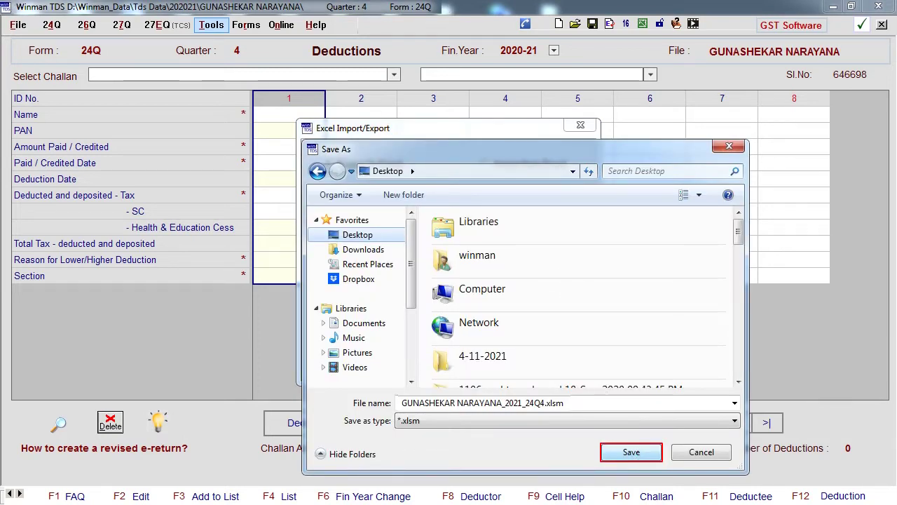
pyautogui.click(631, 453)
# - Pick the first employee in B8 with designation Manager, employed 1-4-2020 to 31-3-2021
pyautogui.click(193, 233)
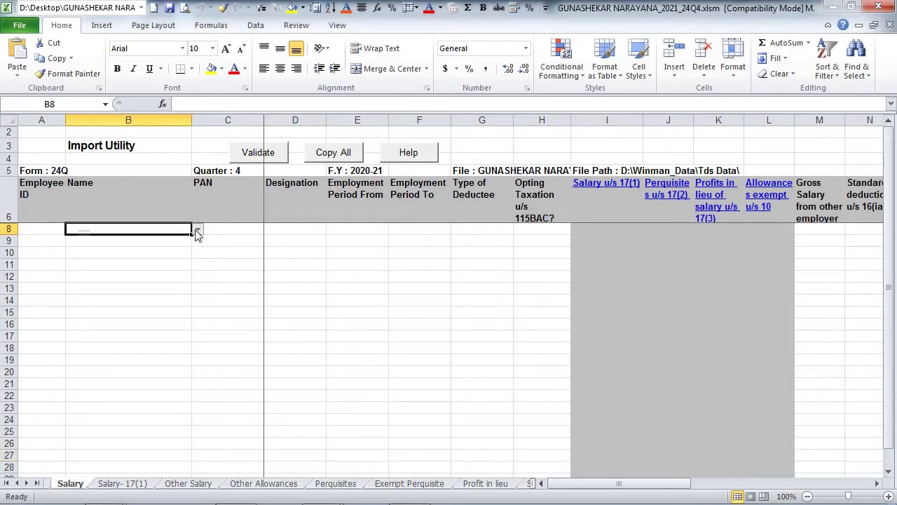
pyautogui.click(197, 232)
pyautogui.click(183, 236)
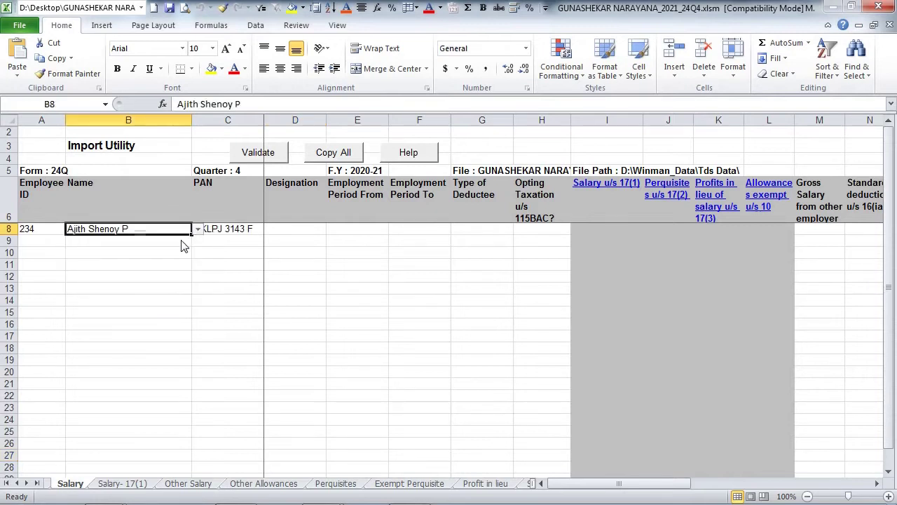
pyautogui.click(284, 230)
pyautogui.write('Manager')
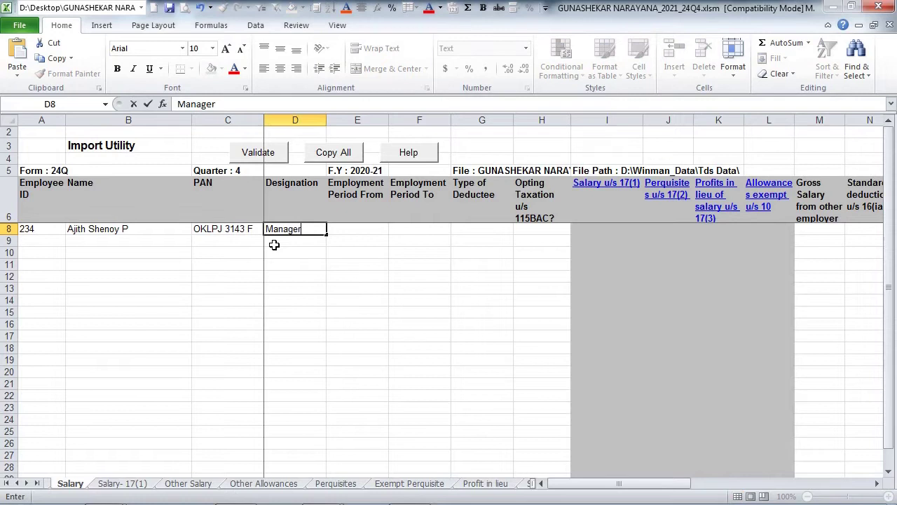
pyautogui.press('Tab')
pyautogui.write('1')
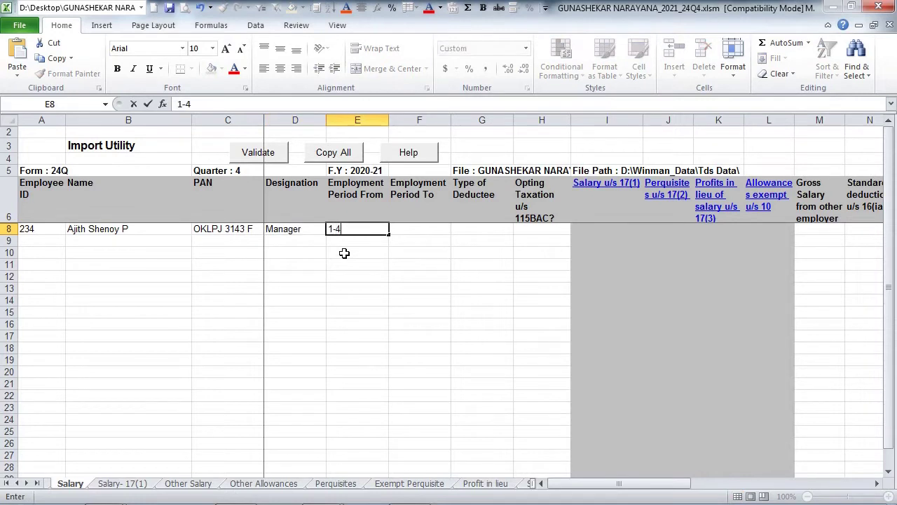
pyautogui.write('-4-2020')
pyautogui.press('Tab')
pyautogui.write('3')
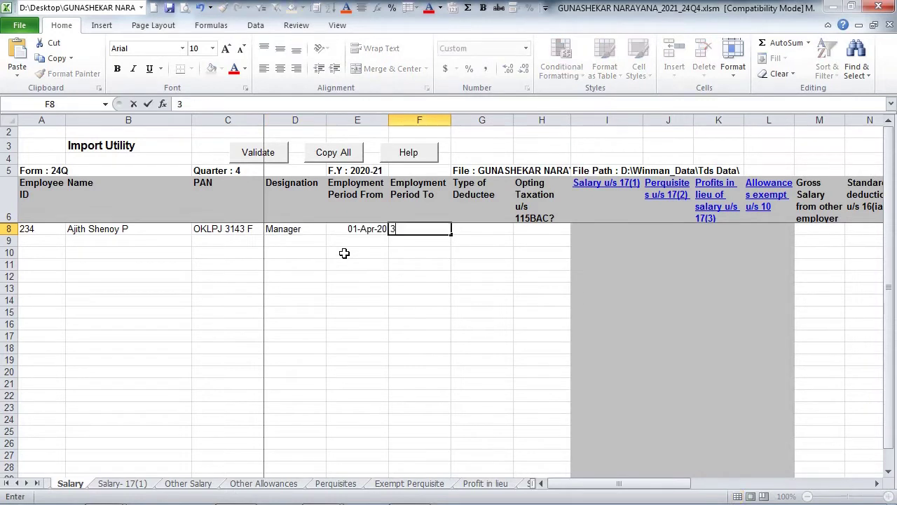
pyautogui.write('1-3-2021')
pyautogui.press('Tab')
# - Set the employee's deductee type to Senior Citizen and the 115BAC option to No
pyautogui.click(520, 229)
pyautogui.click(496, 250)
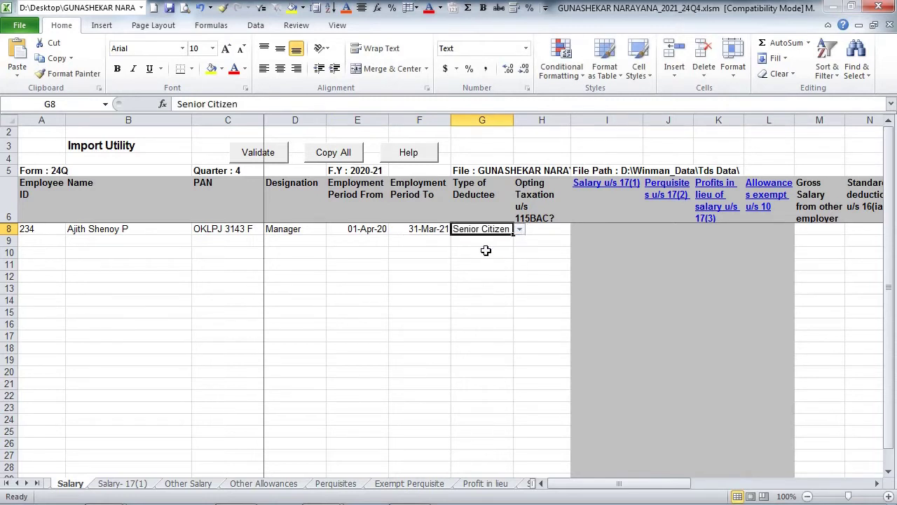
pyautogui.click(547, 231)
pyautogui.click(577, 229)
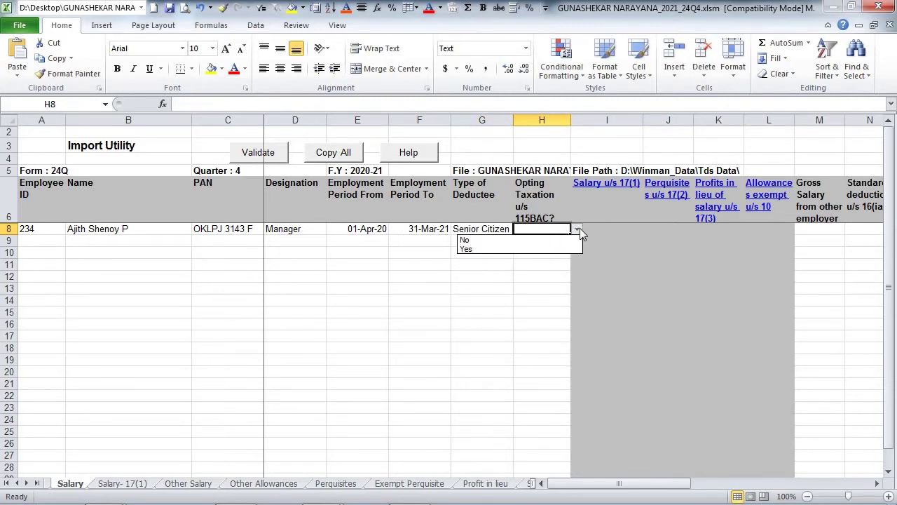
pyautogui.click(554, 241)
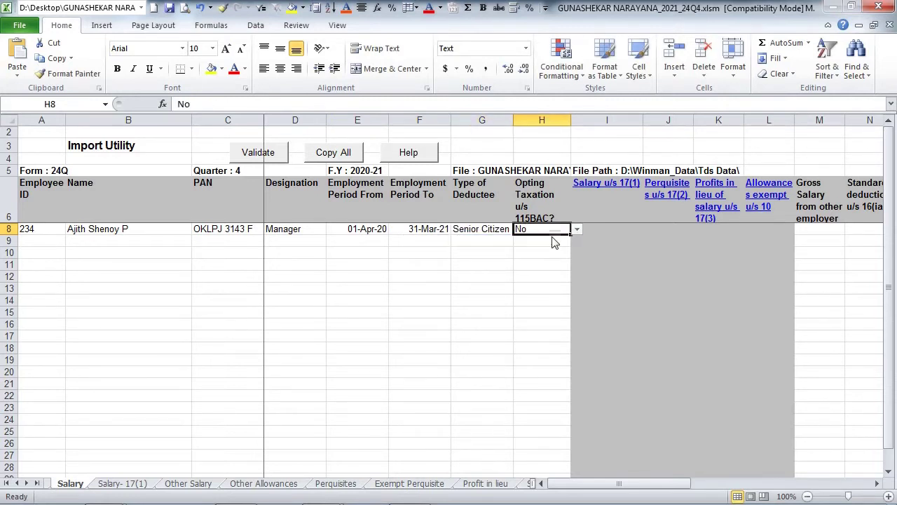
pyautogui.click(602, 187)
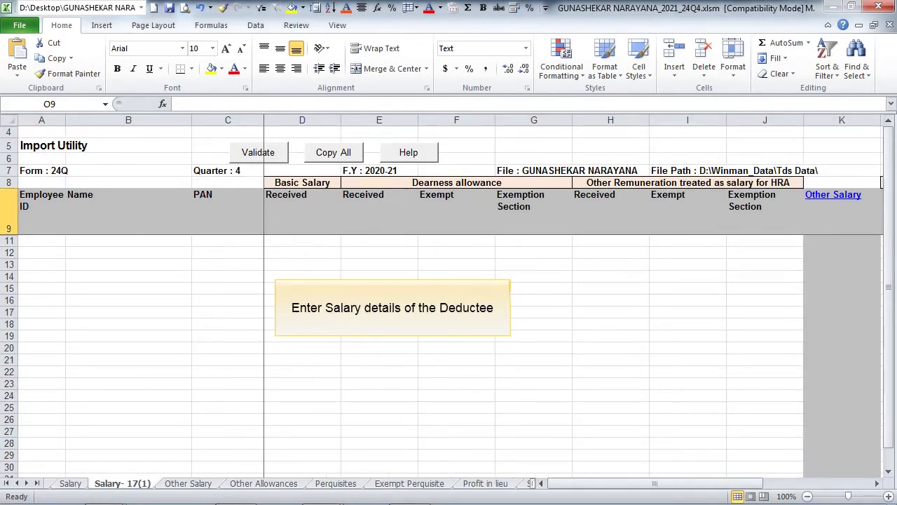
# - On Salary-17(1), choose the first employee in B11 and enter basic salary 10000
pyautogui.click(183, 242)
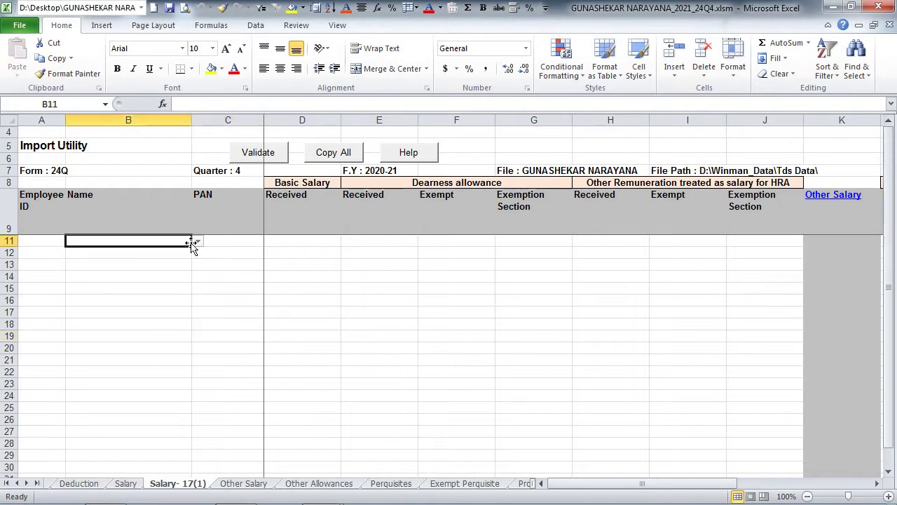
pyautogui.click(197, 242)
pyautogui.click(184, 253)
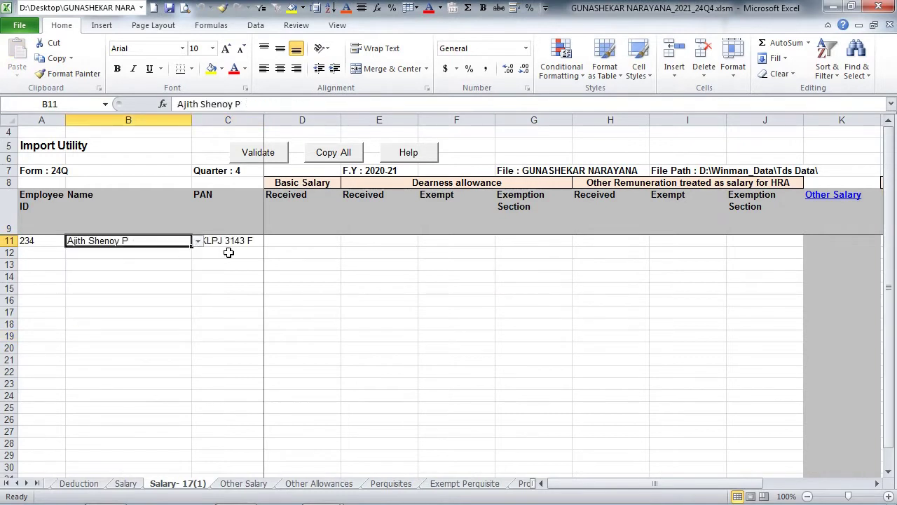
pyautogui.click(282, 247)
pyautogui.write('100000')
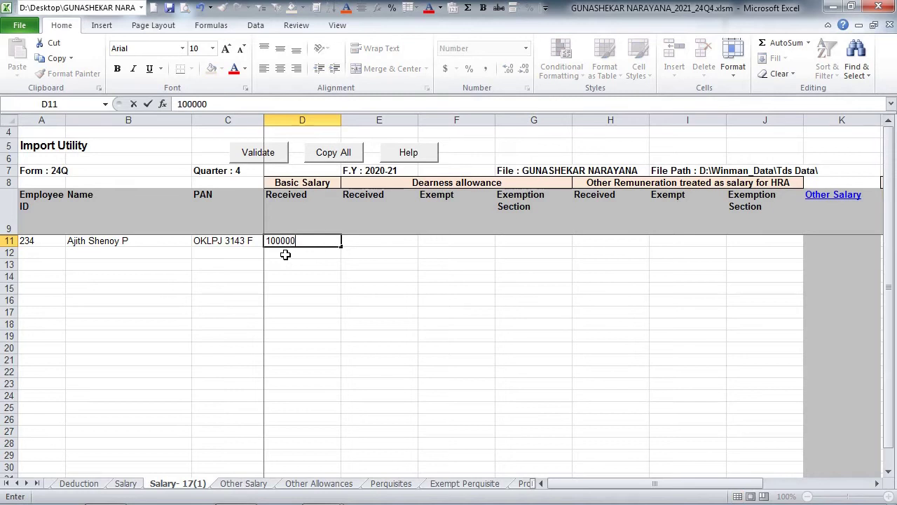
pyautogui.press('Tab')
# - Enter DA 50000 with 1000 exempt, and other remuneration 1000 with 500 exempt
pyautogui.write('50000')
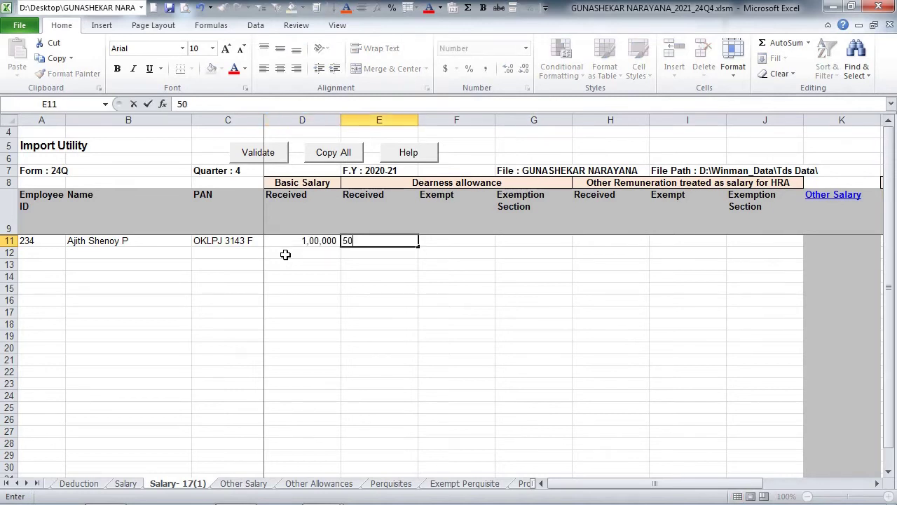
pyautogui.press('Tab')
pyautogui.write('1000')
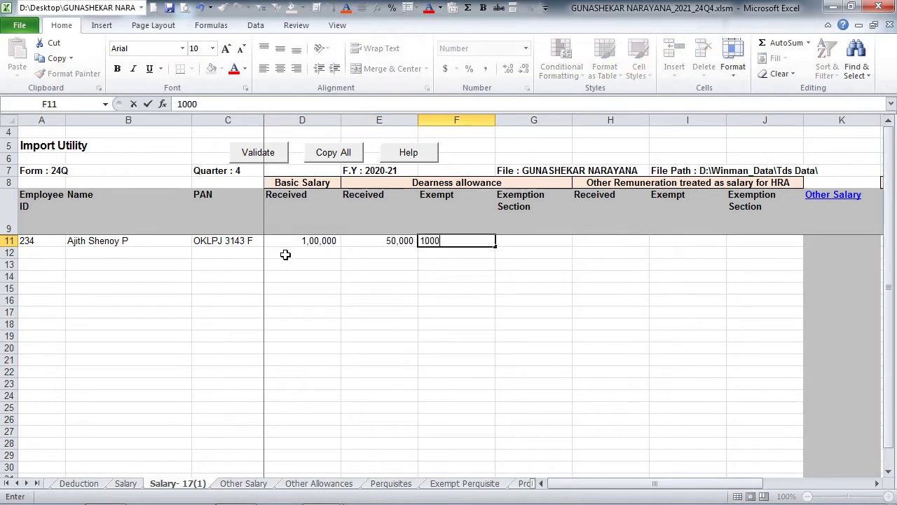
pyautogui.press('Tab')
pyautogui.press('Tab')
pyautogui.write('1000')
pyautogui.press('Tab')
pyautogui.write('500')
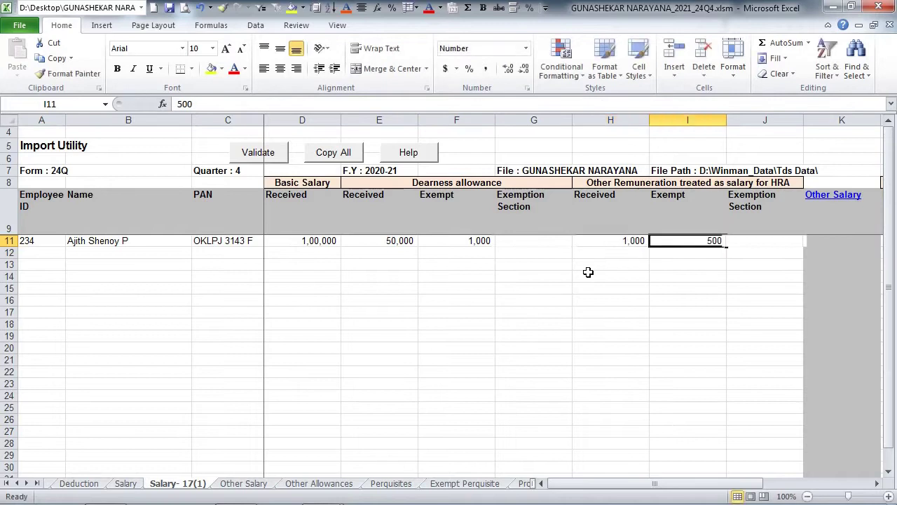
pyautogui.press('Tab')
# - On the Other Salary sheet, record Advance Salary of 25000 received and 2500 for the first employee
pyautogui.click(836, 198)
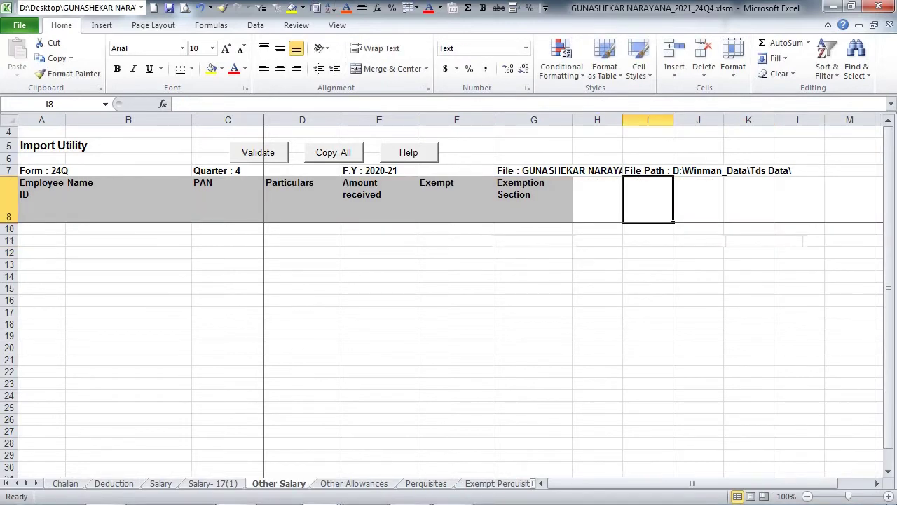
pyautogui.click(186, 228)
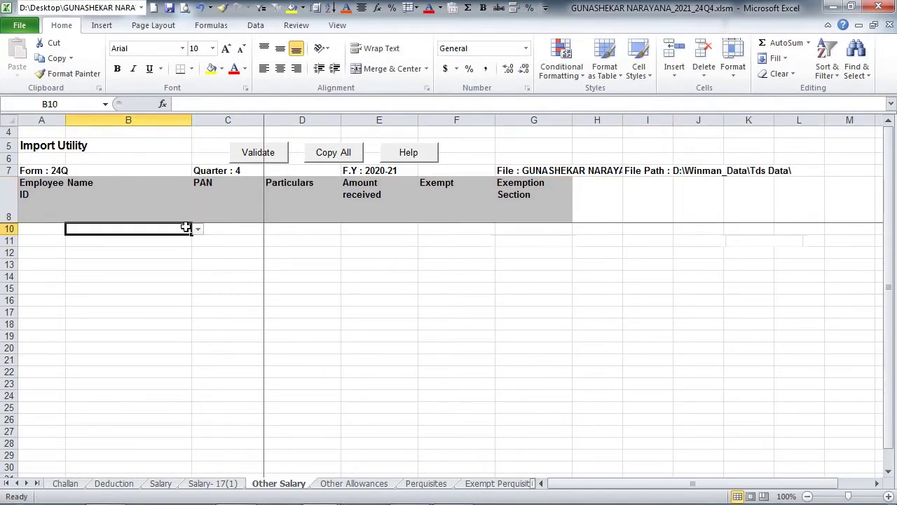
pyautogui.click(198, 229)
pyautogui.click(180, 237)
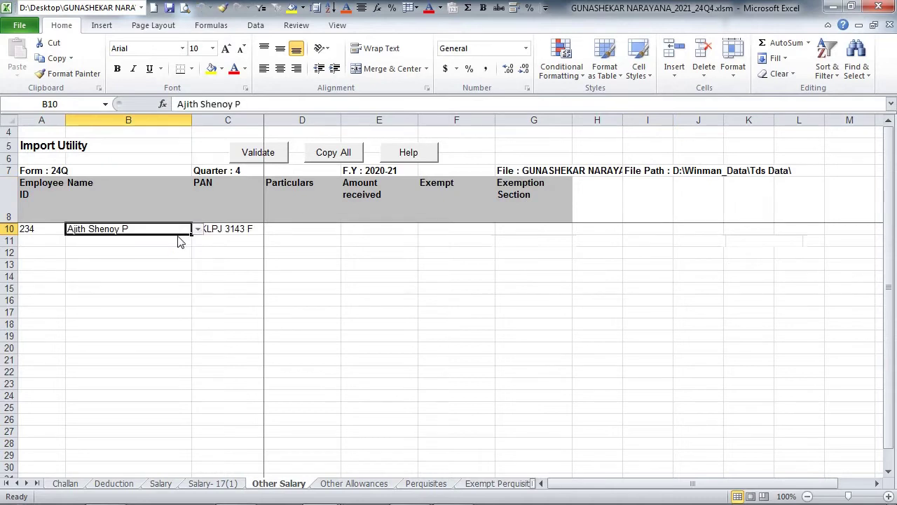
pyautogui.click(287, 229)
pyautogui.click(347, 230)
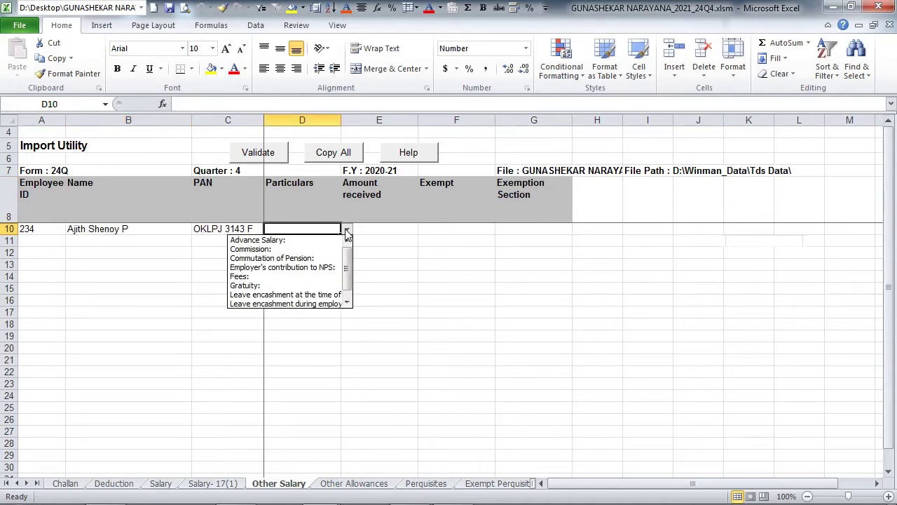
pyautogui.click(266, 239)
pyautogui.click(383, 231)
pyautogui.write('250')
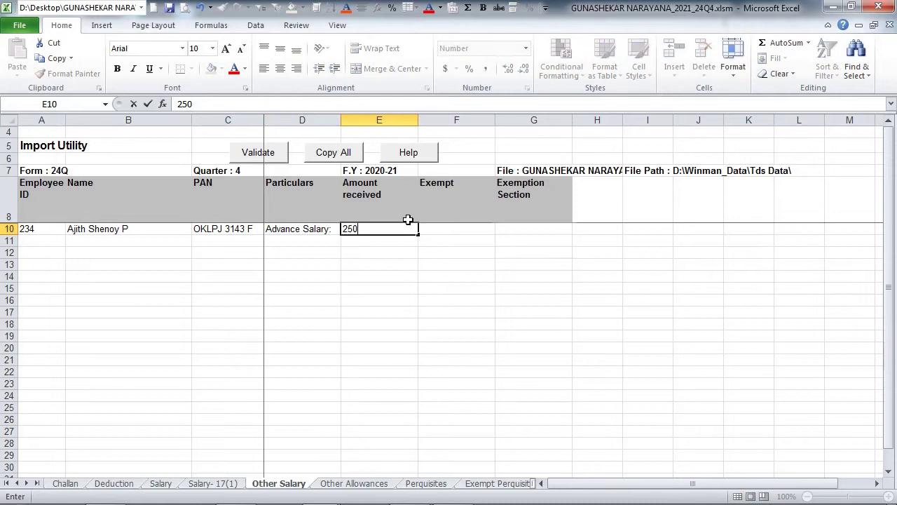
pyautogui.write('00')
pyautogui.press('Tab')
pyautogui.write('2500')
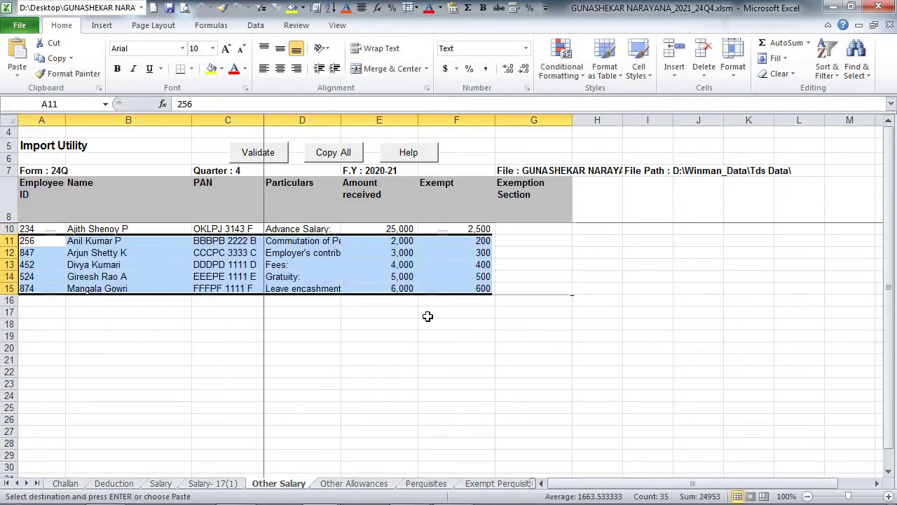
# - Back on Salary-17(1), enter HRA of 50,000 received and 10000 exempt
pyautogui.click(427, 317)
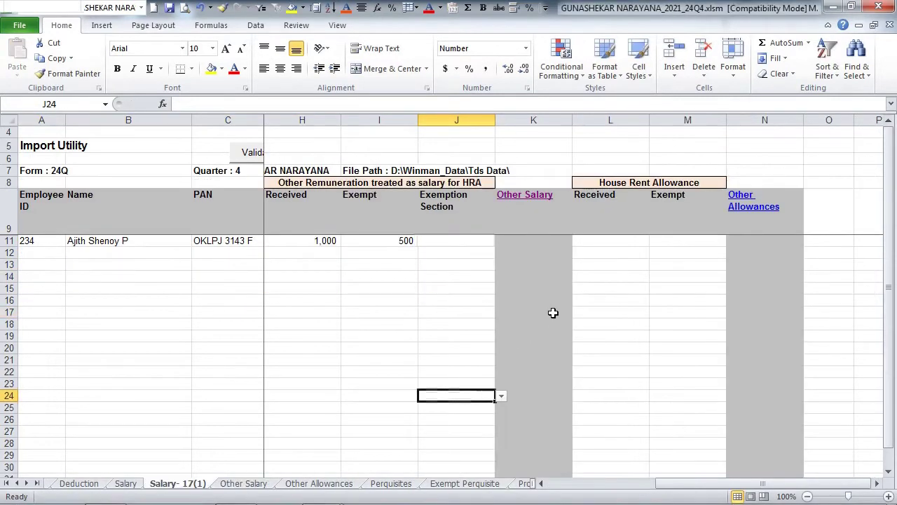
pyautogui.click(599, 243)
pyautogui.write('50,00')
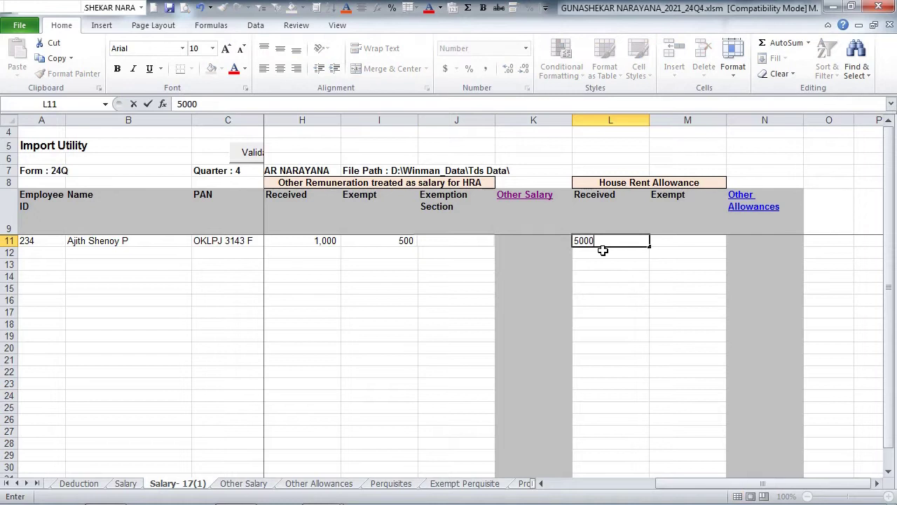
pyautogui.write('0')
pyautogui.press('Tab')
pyautogui.write('10000')
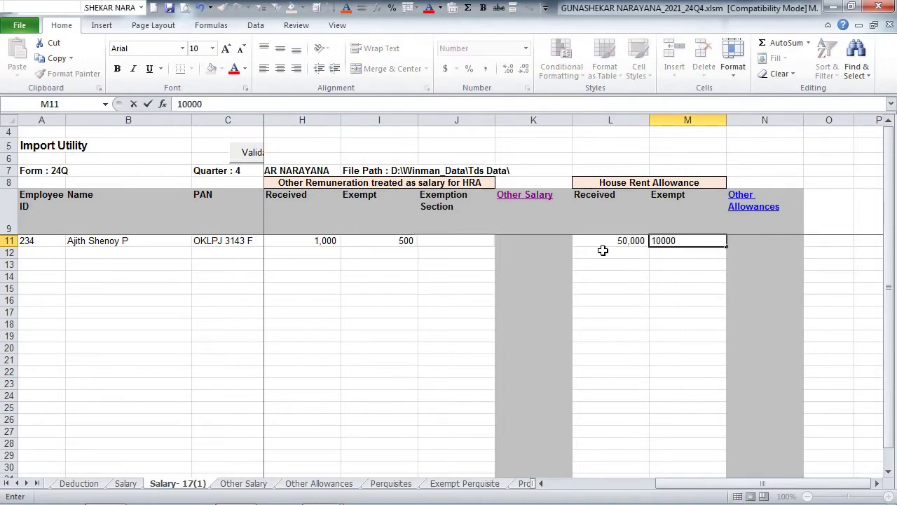
pyautogui.press('Return')
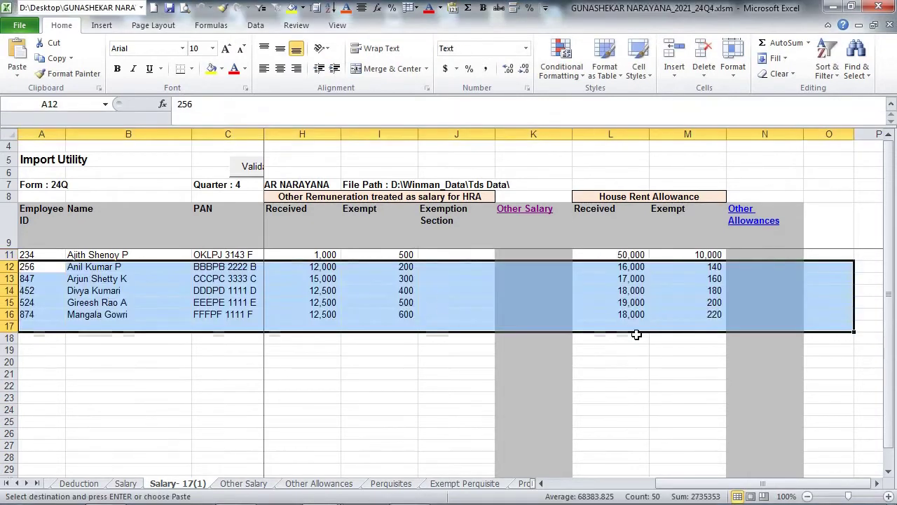
# - Add Academic and research allowance for the first employee, 70,000 received and 30,000 exempt, then paste five more employee rows
pyautogui.click(691, 326)
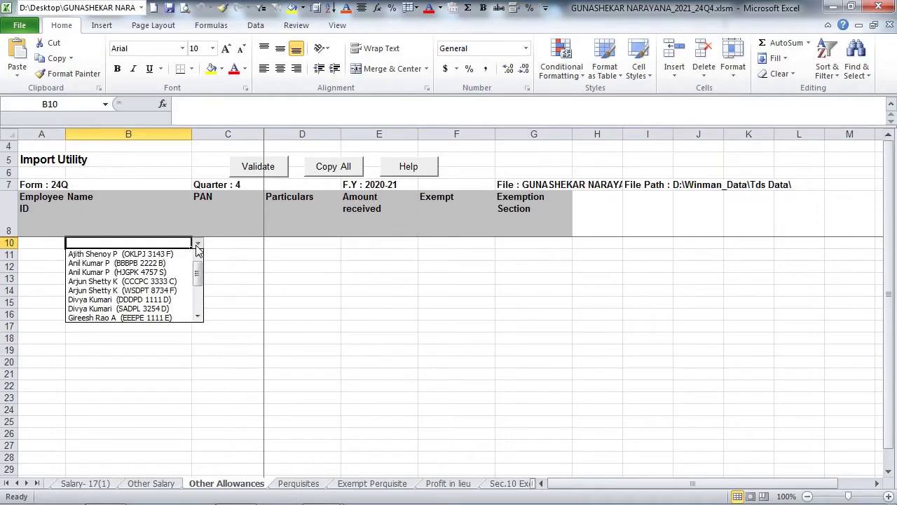
pyautogui.click(184, 254)
pyautogui.click(311, 245)
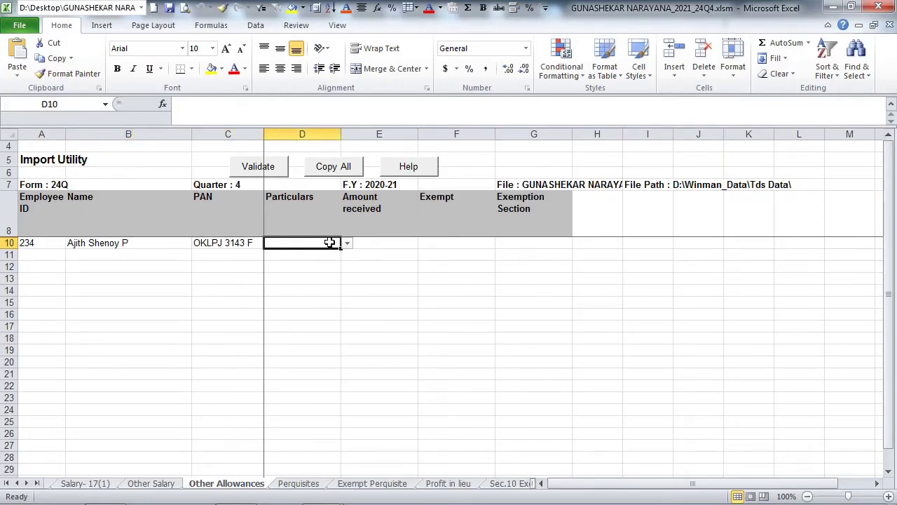
pyautogui.click(348, 242)
pyautogui.click(328, 252)
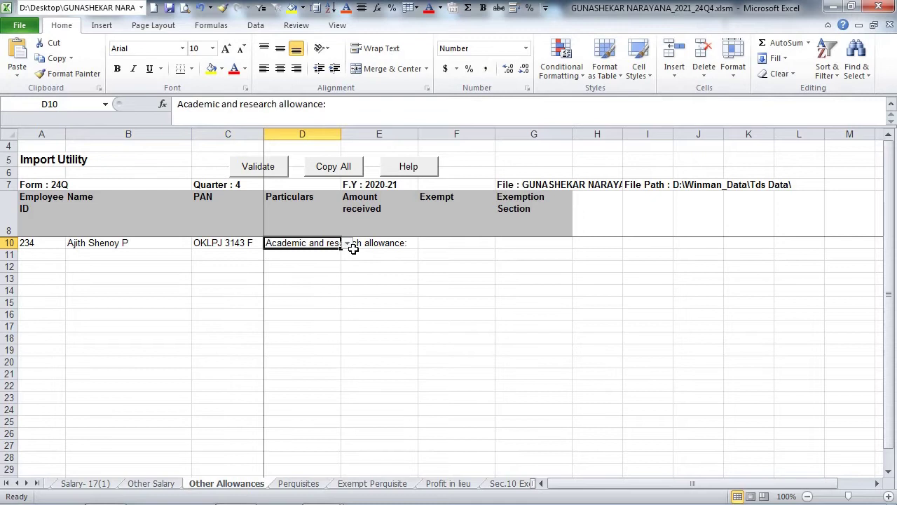
pyautogui.click(375, 243)
pyautogui.write('70000')
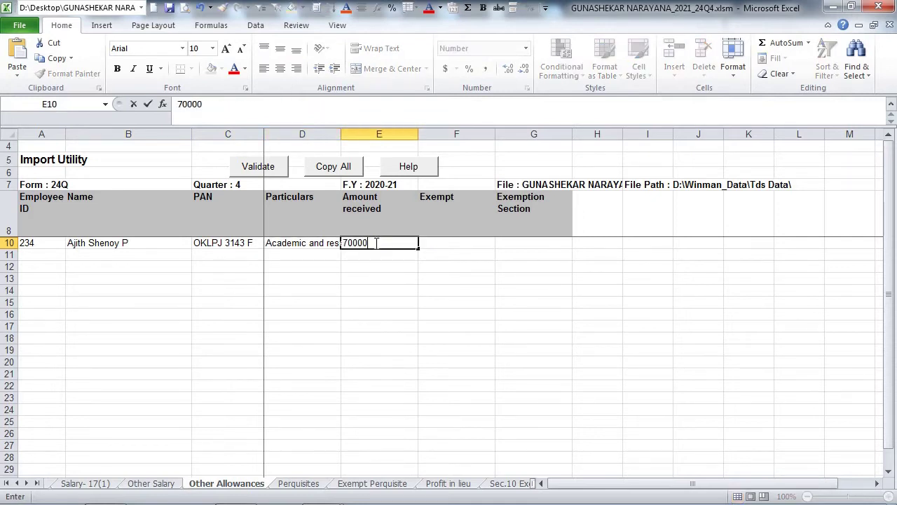
pyautogui.click(445, 242)
pyautogui.write('3000')
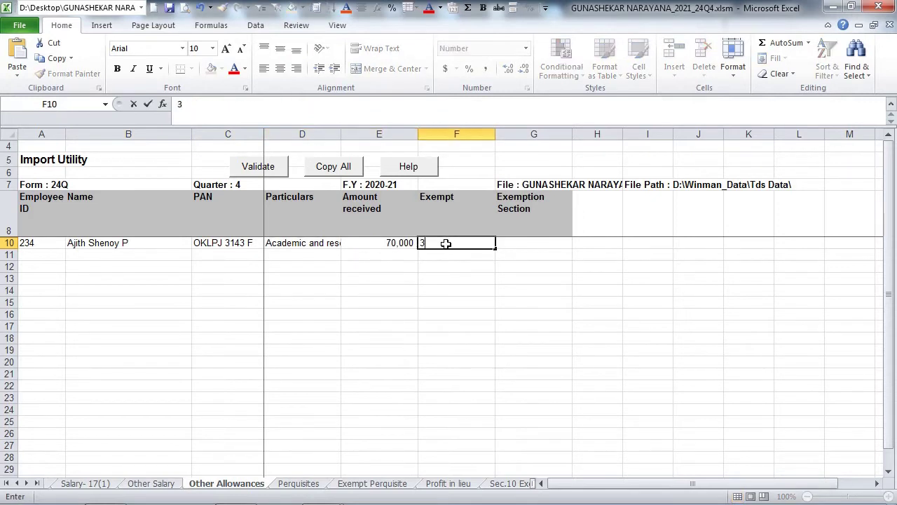
pyautogui.moveTo(28, 255); pyautogui.dragTo(424, 306)
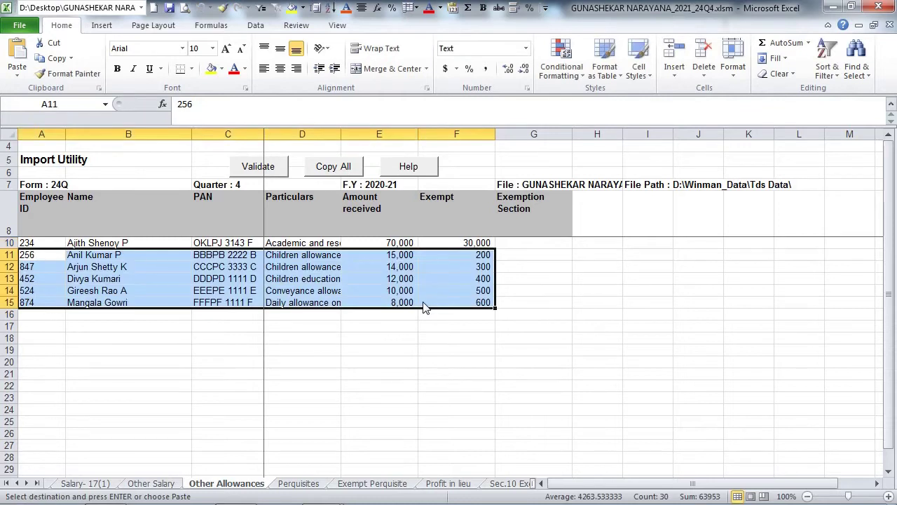
pyautogui.click(442, 346)
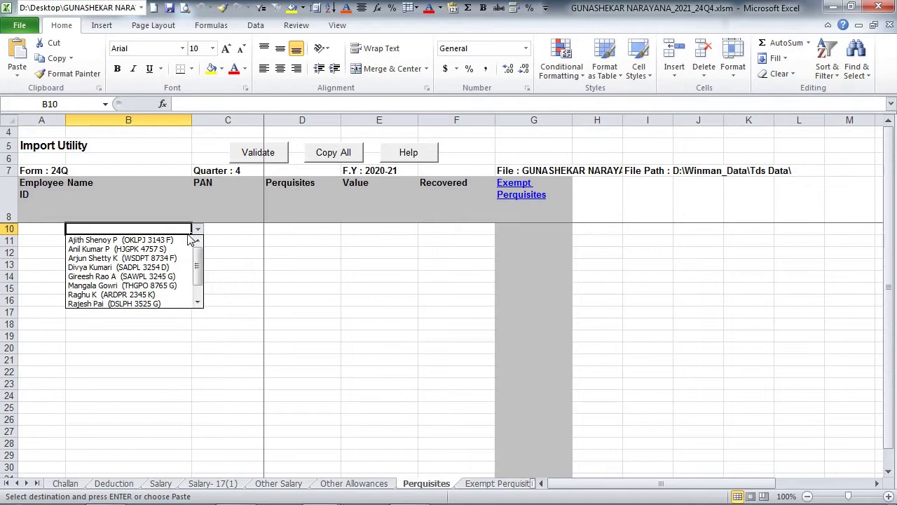
# - Give the first employee a Club expenditure perquisite valued at 85000 with 25000 recovered
pyautogui.click(189, 239)
pyautogui.click(312, 228)
pyautogui.click(346, 228)
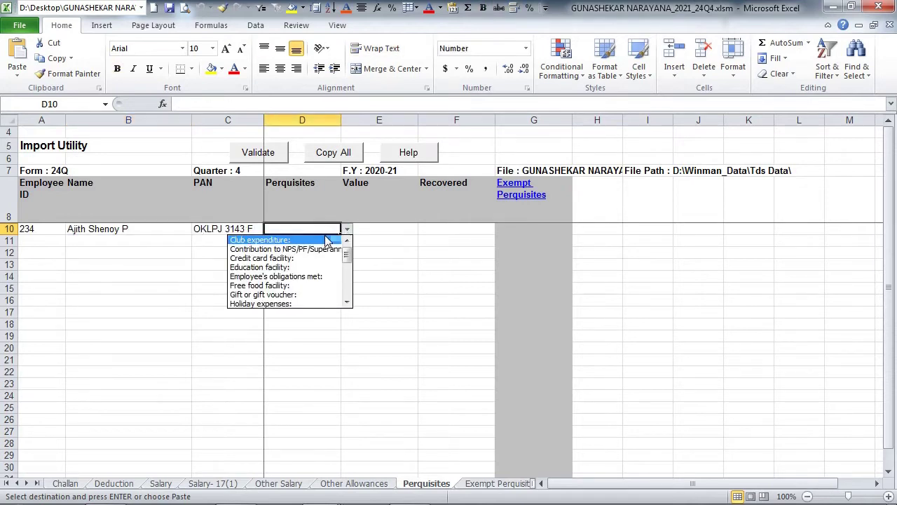
pyautogui.click(326, 240)
pyautogui.press('Tab')
pyautogui.write('85000')
pyautogui.press('Tab')
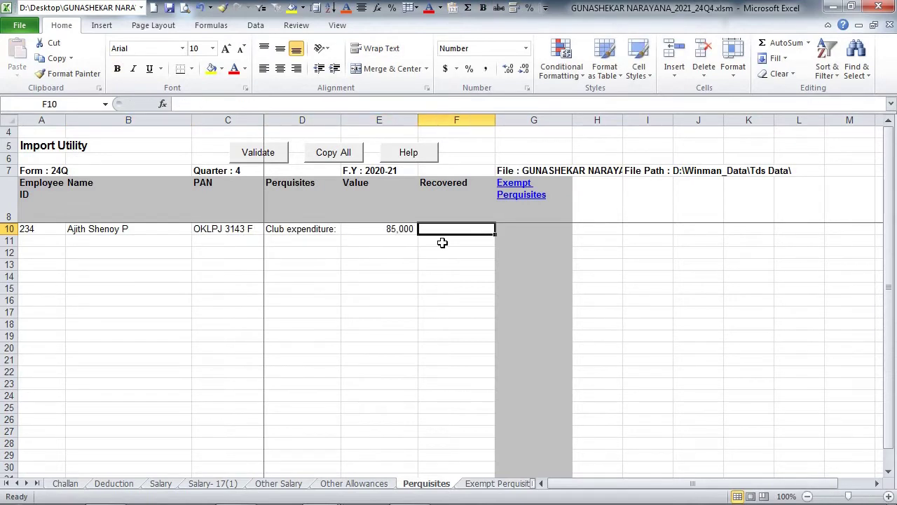
pyautogui.write('25000')
pyautogui.press('Return')
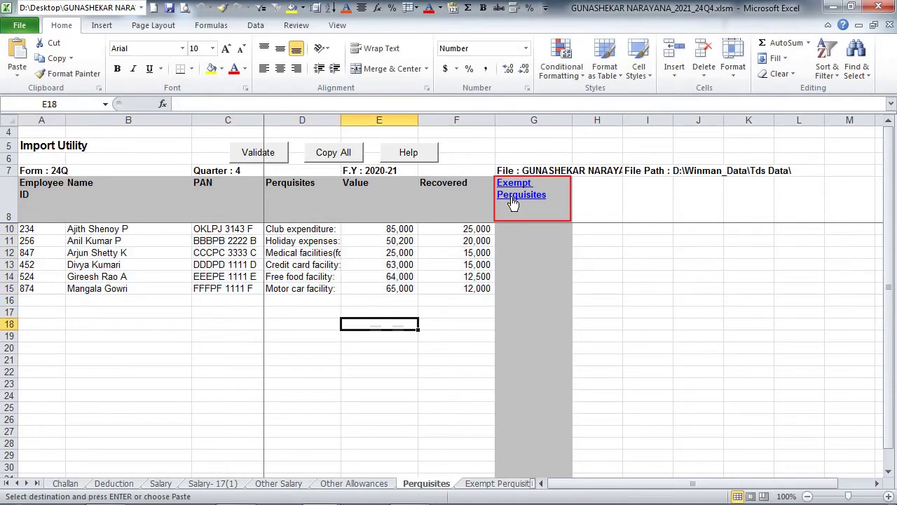
# - On Exempt Perquisites, record Leave travel concession of 2500 for the first employee
pyautogui.click(513, 203)
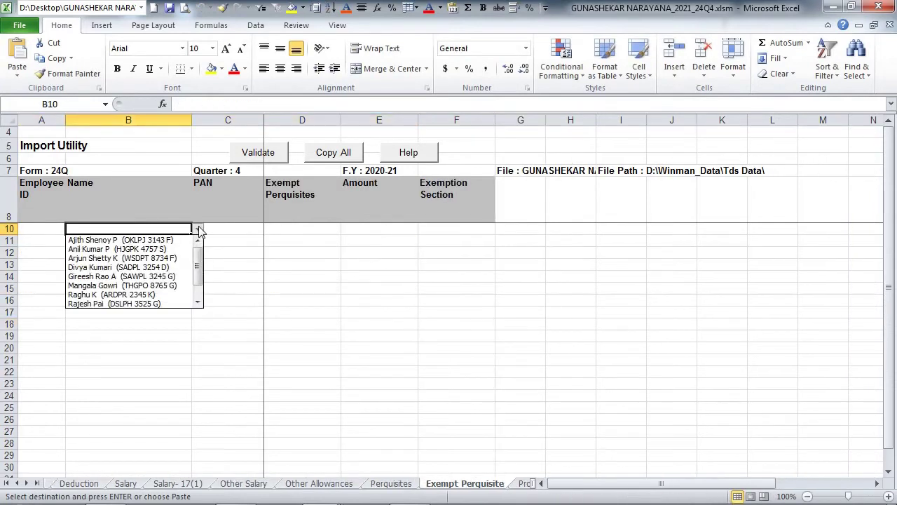
pyautogui.click(105, 239)
pyautogui.click(339, 228)
pyautogui.click(346, 228)
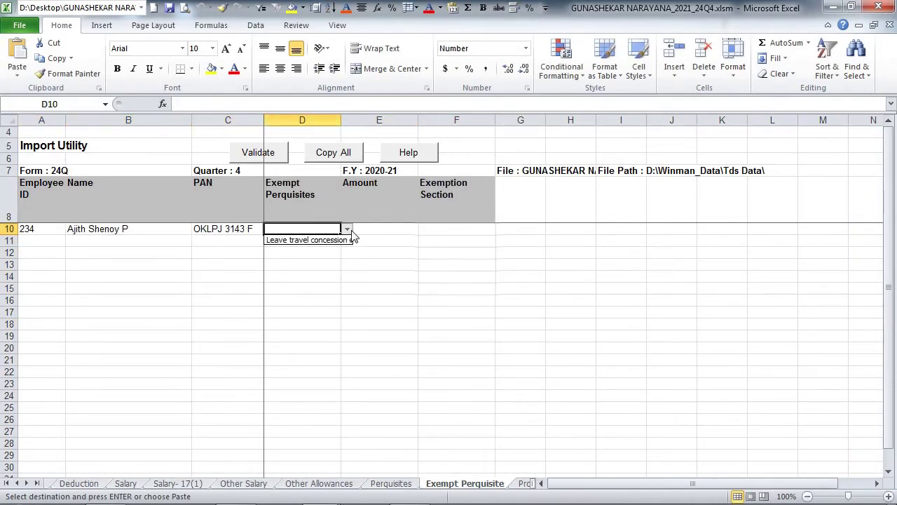
pyautogui.click(342, 244)
pyautogui.click(359, 229)
pyautogui.write('2500')
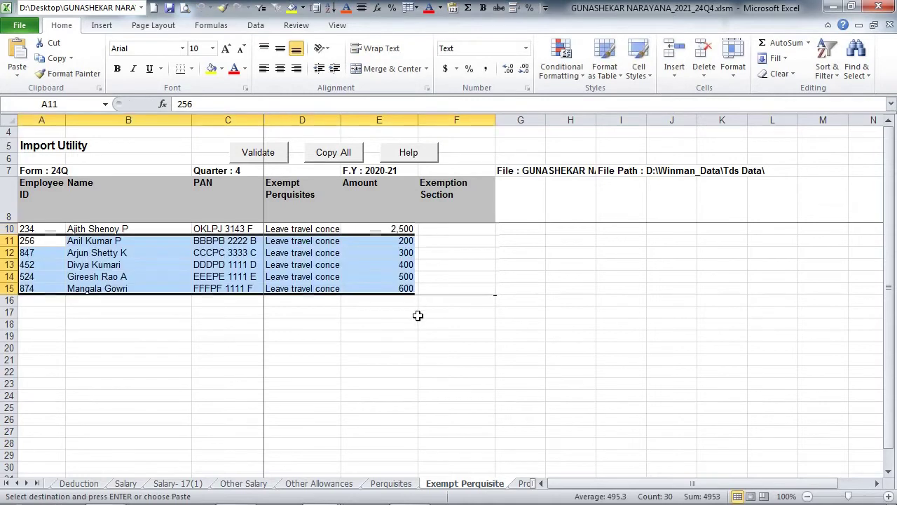
# - On Profits in lieu of salary, record Retrenchment Compensation of 25,000 received and 2500 exempt
pyautogui.click(379, 312)
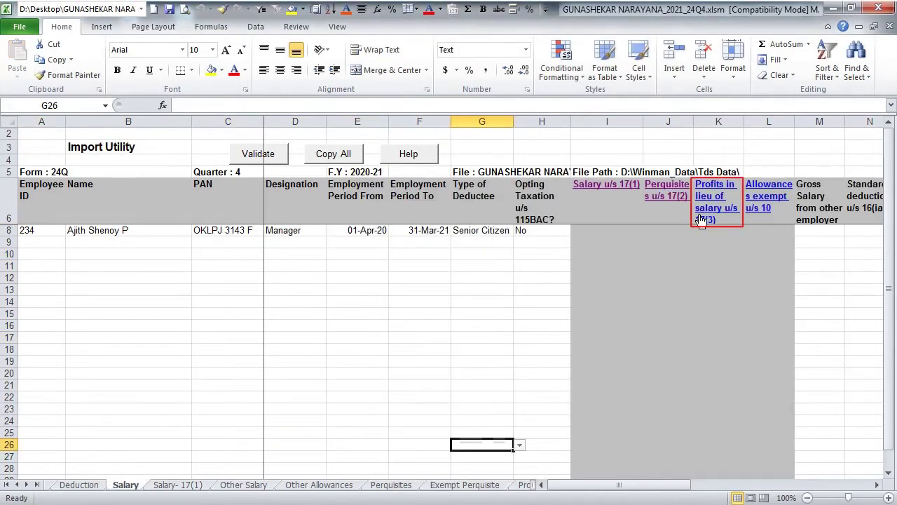
pyautogui.click(701, 219)
pyautogui.click(105, 237)
pyautogui.click(339, 229)
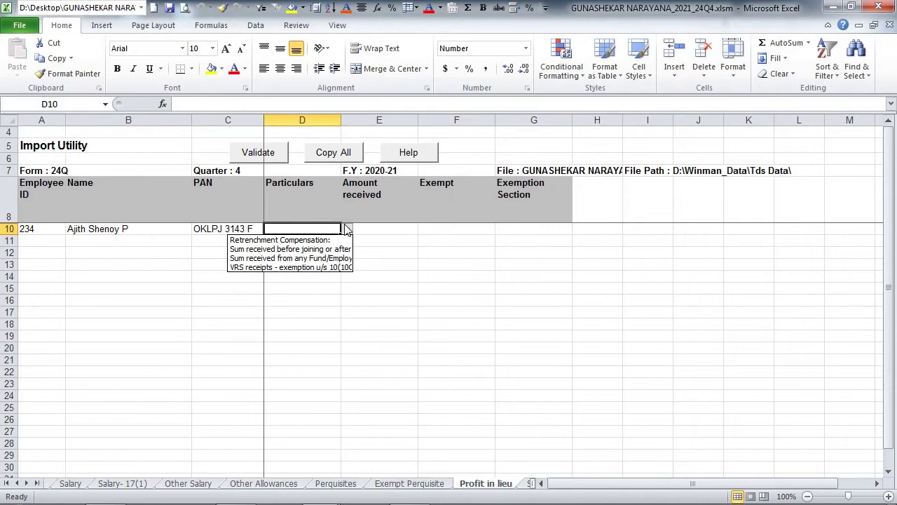
pyautogui.click(337, 240)
pyautogui.click(376, 231)
pyautogui.write('25,')
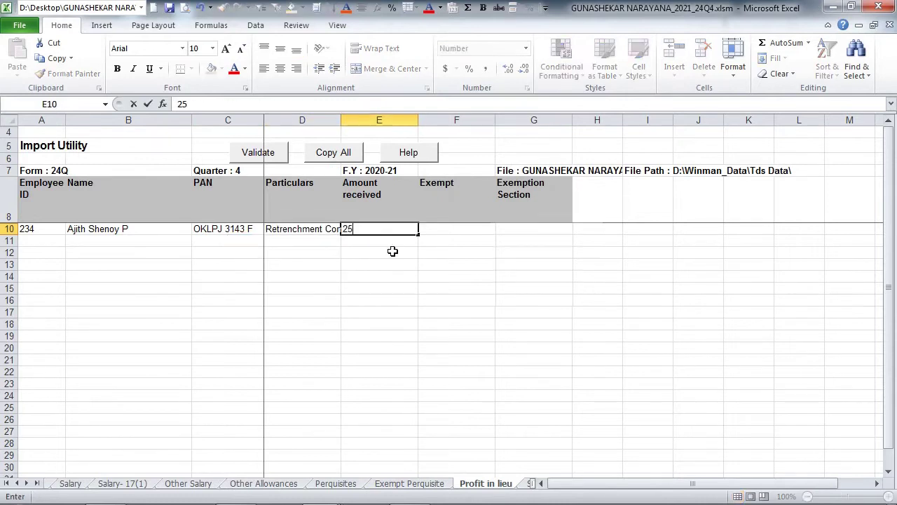
pyautogui.write('000')
pyautogui.press('Tab')
pyautogui.write('2500')
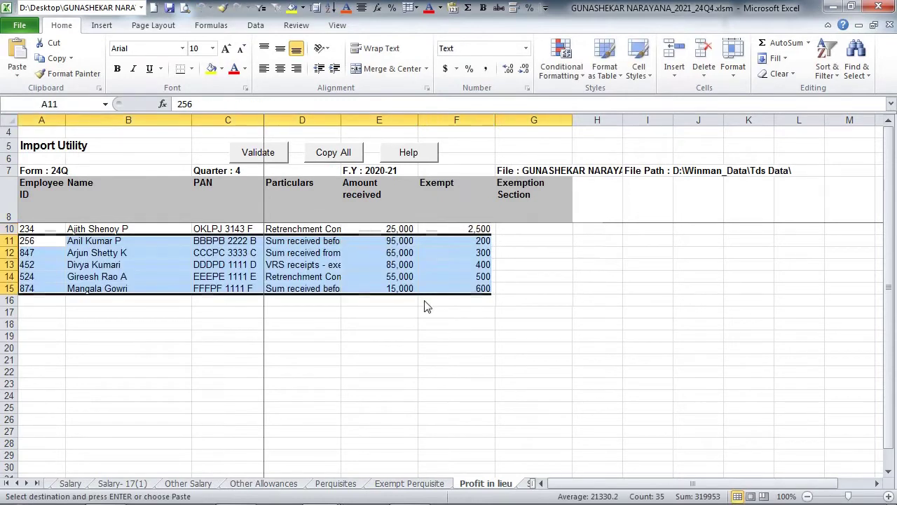
pyautogui.click(426, 316)
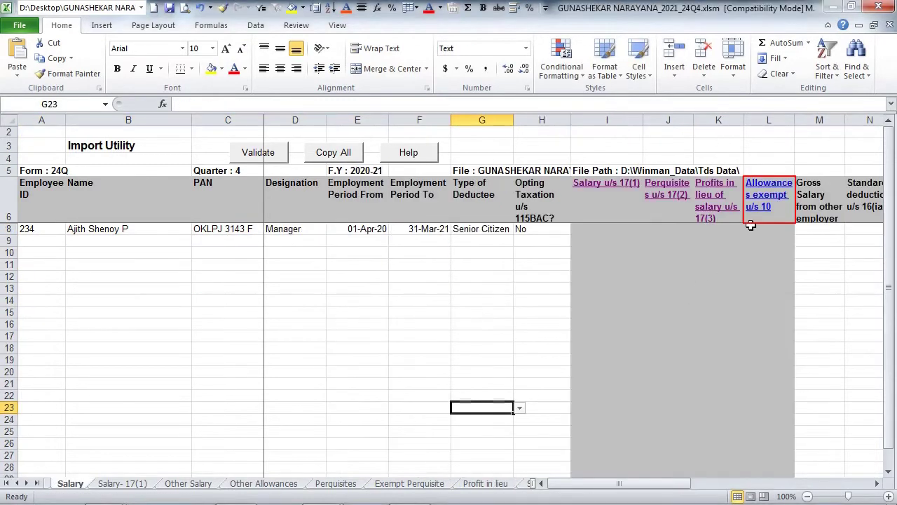
# - On Sec.10 Exemption, choose the first employee and enter gratuity 2500, commuted pension 1500, leave encashment 2,000
pyautogui.click(747, 214)
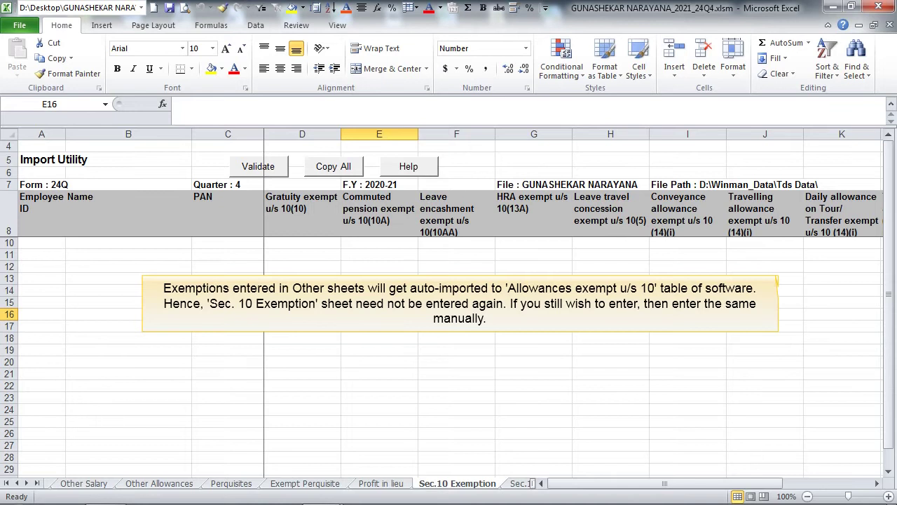
pyautogui.click(188, 242)
pyautogui.click(198, 242)
pyautogui.click(184, 257)
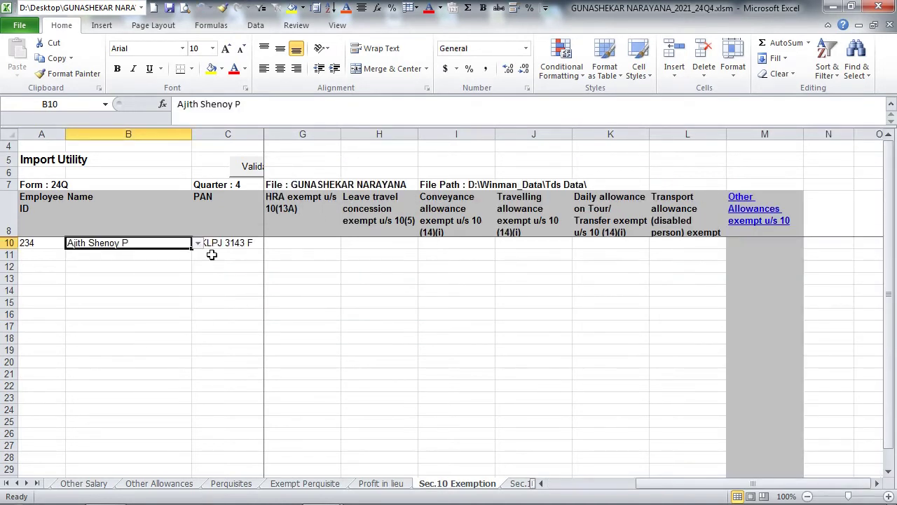
pyautogui.press('Tab')
pyautogui.write('2500')
pyautogui.press('Tab')
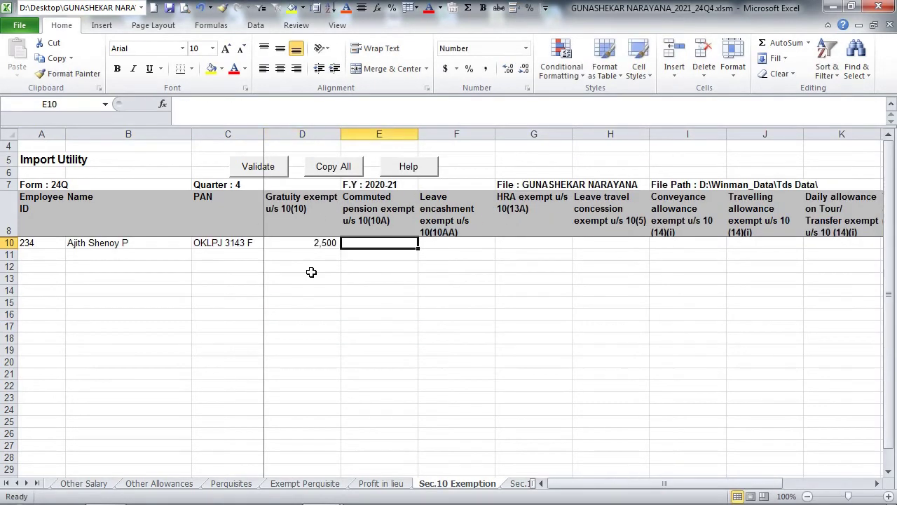
pyautogui.write('1500')
pyautogui.press('Tab')
pyautogui.write('2,00')
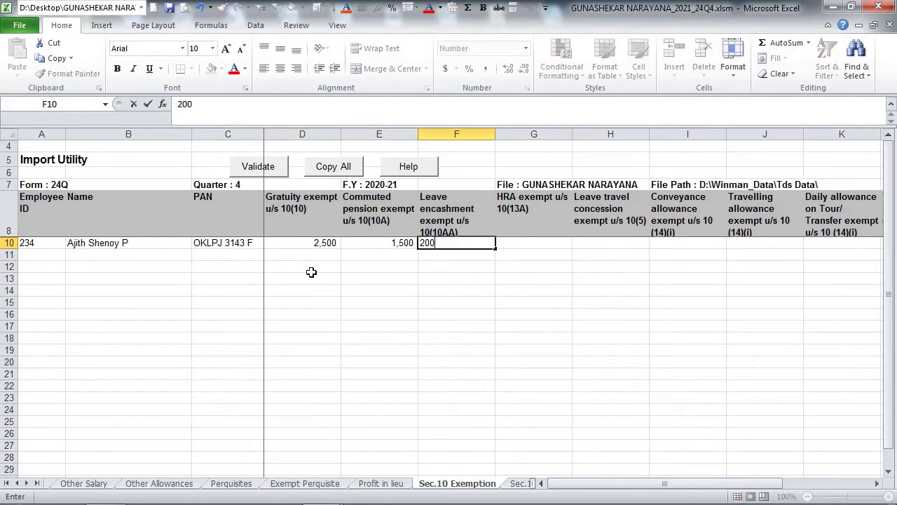
pyautogui.write('0')
pyautogui.press('Tab')
# - Enter HRA 1000, leave travel 2500, conveyance 2,000, travelling 200, daily 300 and transport 4100 exemptions
pyautogui.write('1000')
pyautogui.press('Tab')
pyautogui.write('250')
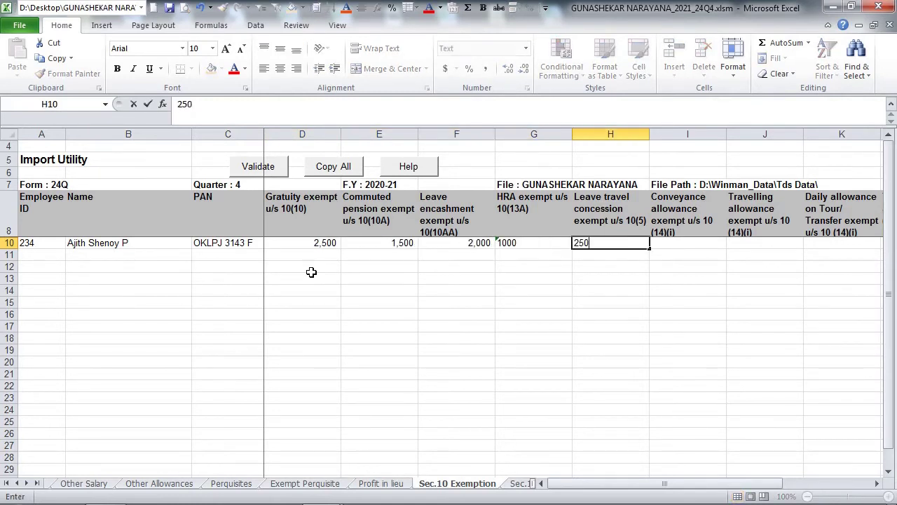
pyautogui.write('0')
pyautogui.press('Tab')
pyautogui.write('2,00')
pyautogui.write('0')
pyautogui.press('Tab')
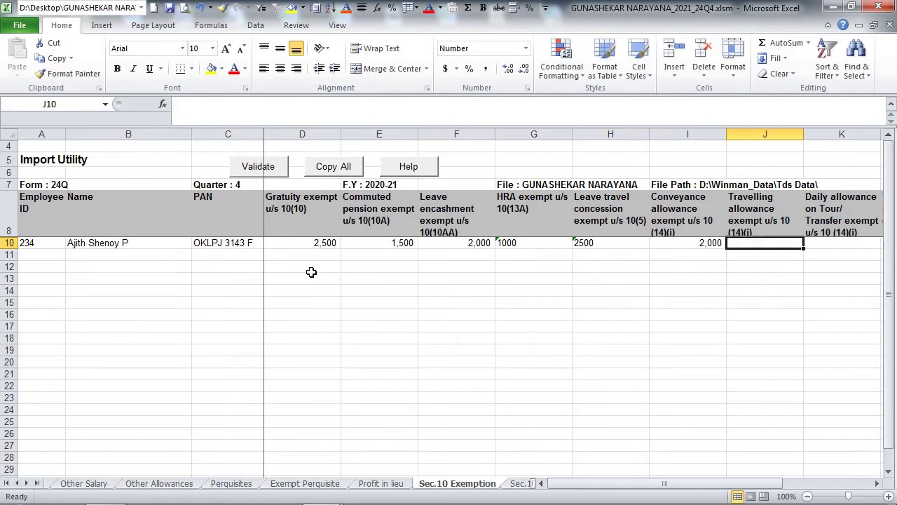
pyautogui.write('200')
pyautogui.press('Tab')
pyautogui.write('300')
pyautogui.press('Tab')
pyautogui.write('4100')
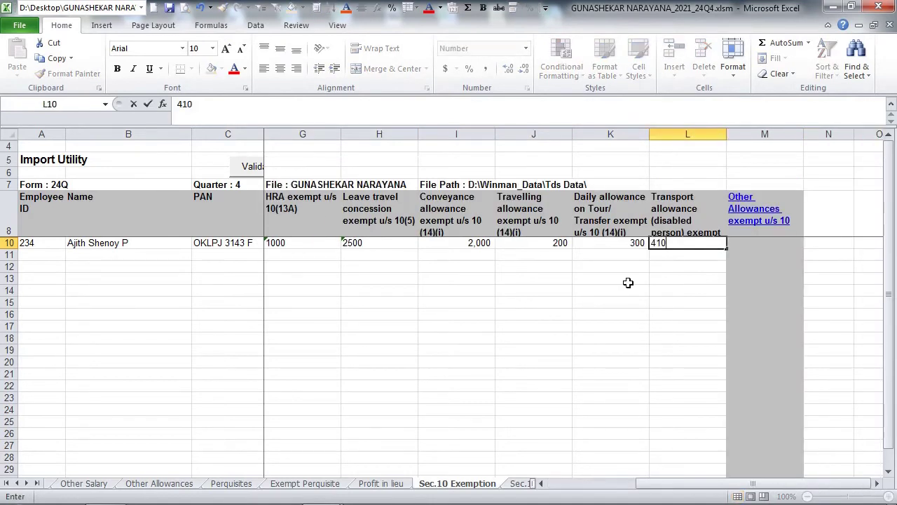
pyautogui.press('Return')
# - On Sec.10-others, add a Project Allowance of 25000 for the first employee
pyautogui.click(742, 221)
pyautogui.click(197, 230)
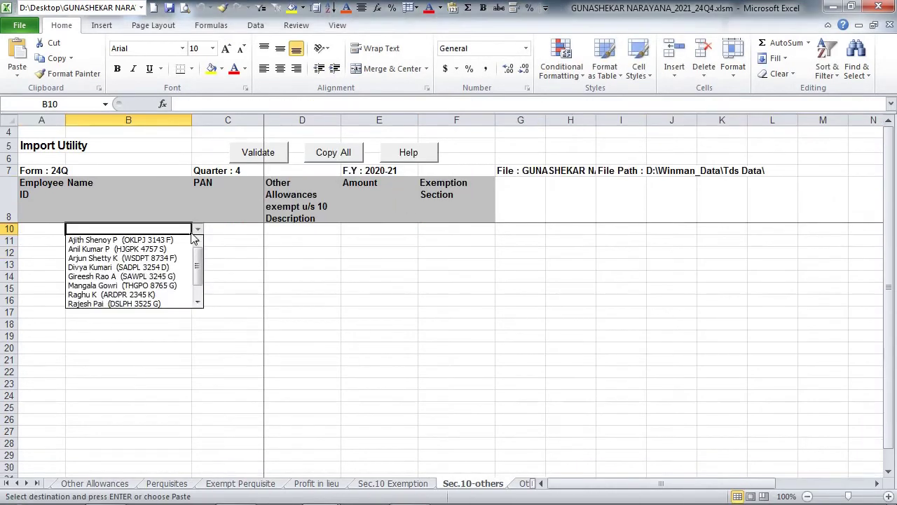
pyautogui.click(183, 241)
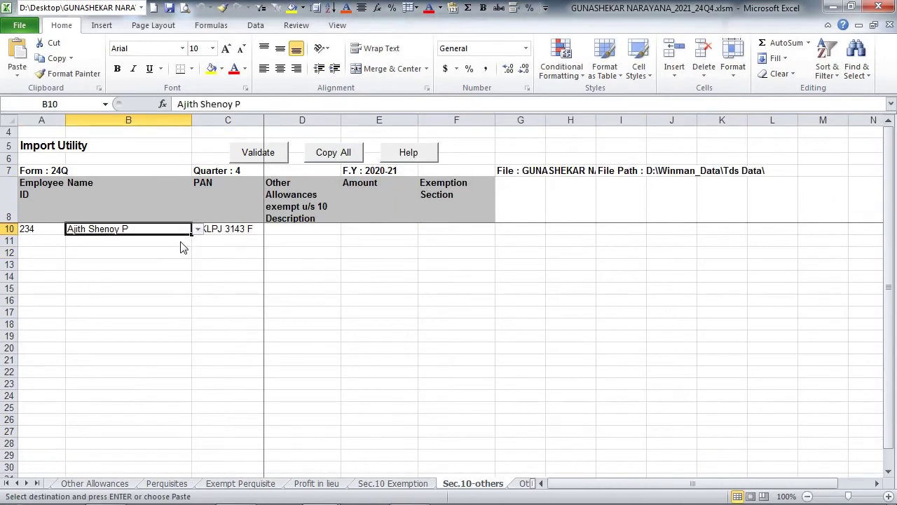
pyautogui.click(288, 229)
pyautogui.click(314, 264)
pyautogui.write('25000')
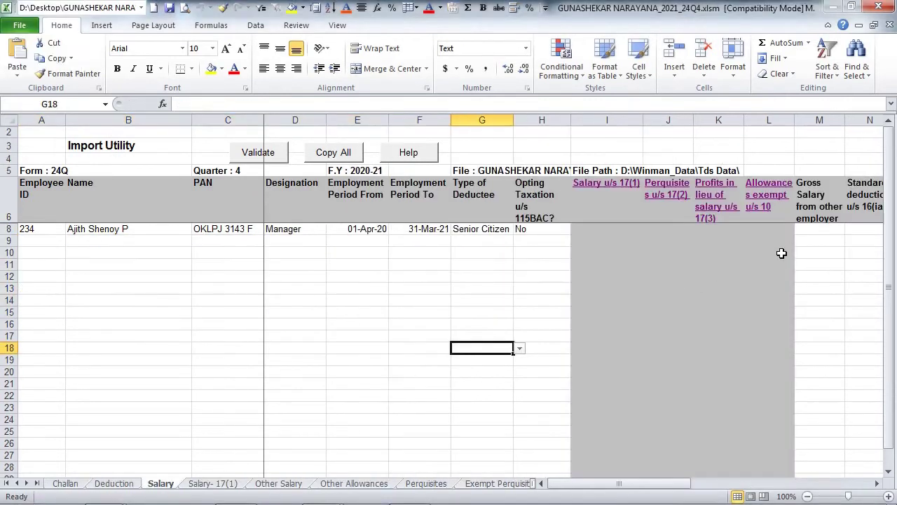
# - Enter 1,50,000 gross salary from another employer, entertainment allowance 100 and employment tax 50
pyautogui.click(807, 231)
pyautogui.write('150000')
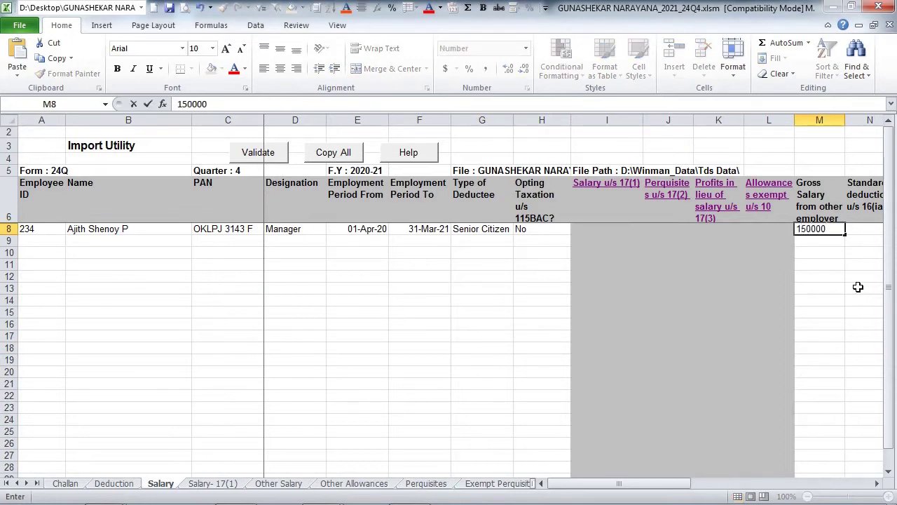
pyautogui.press('Tab')
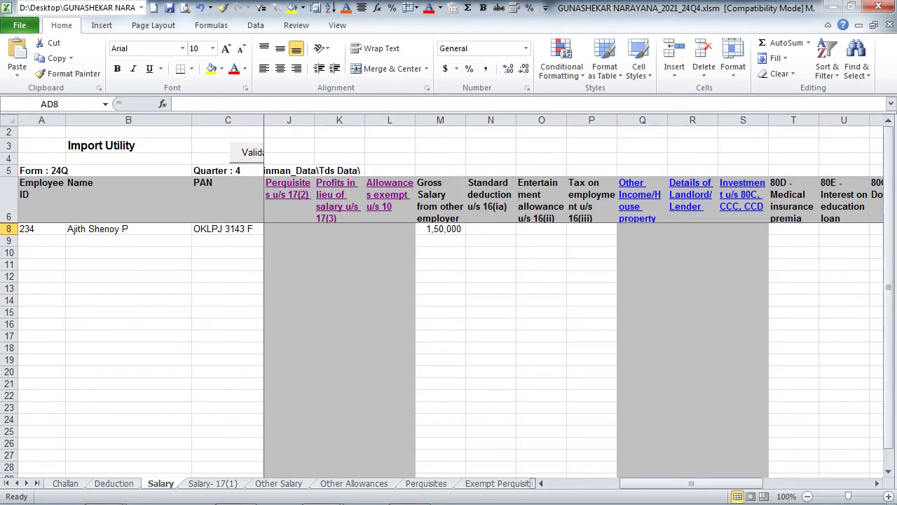
pyautogui.click(512, 299)
pyautogui.click(598, 231)
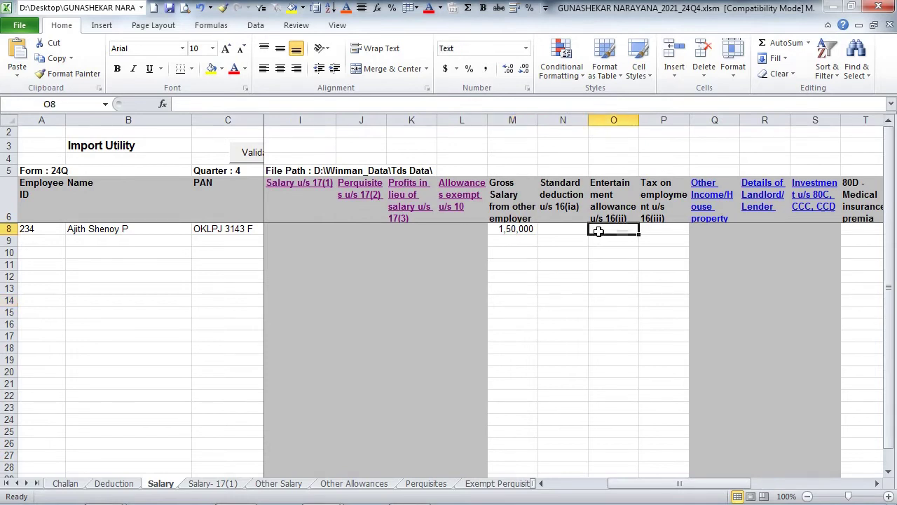
pyautogui.write('100')
pyautogui.press('Tab')
pyautogui.write('50')
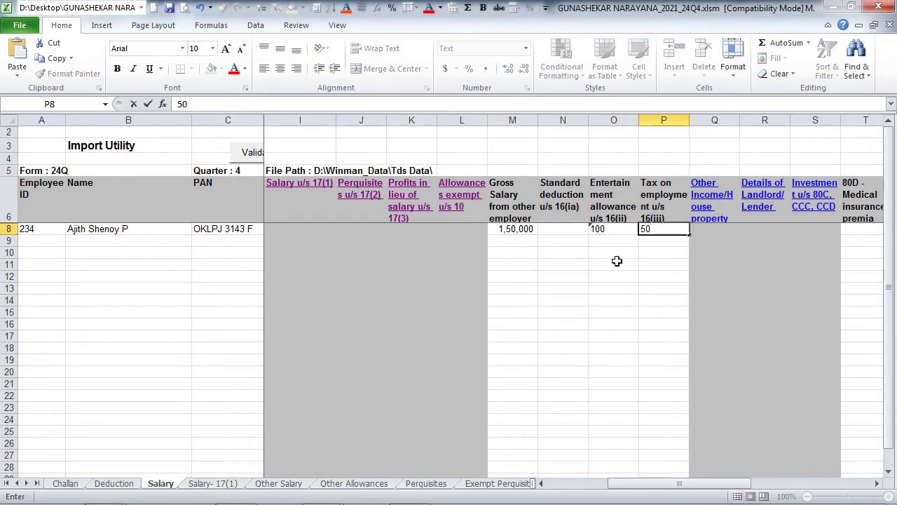
pyautogui.press('Return')
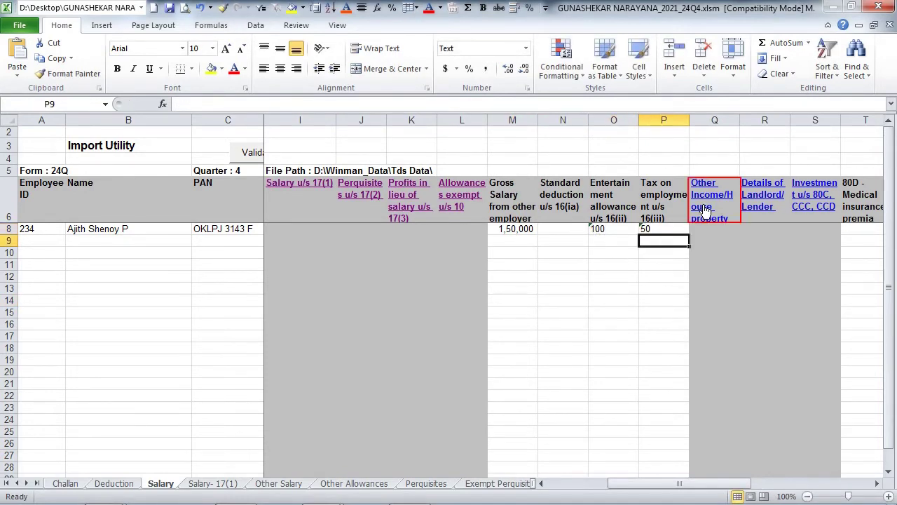
# - Select the first employee in row 10 of the Other income & HP loss sheet
pyautogui.click(705, 210)
pyautogui.click(197, 228)
pyautogui.click(184, 241)
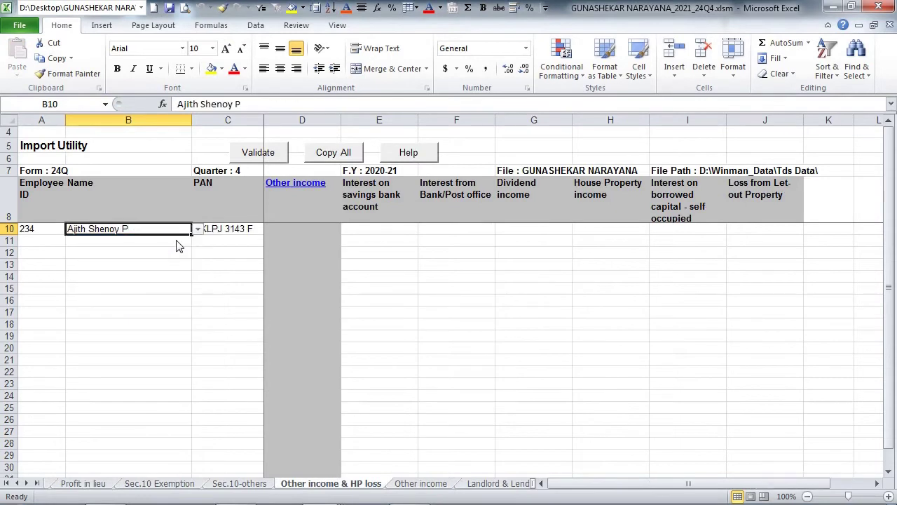
# - On the Other income sheet, enter the first employee's Interest income of 500, then return
pyautogui.click(273, 203)
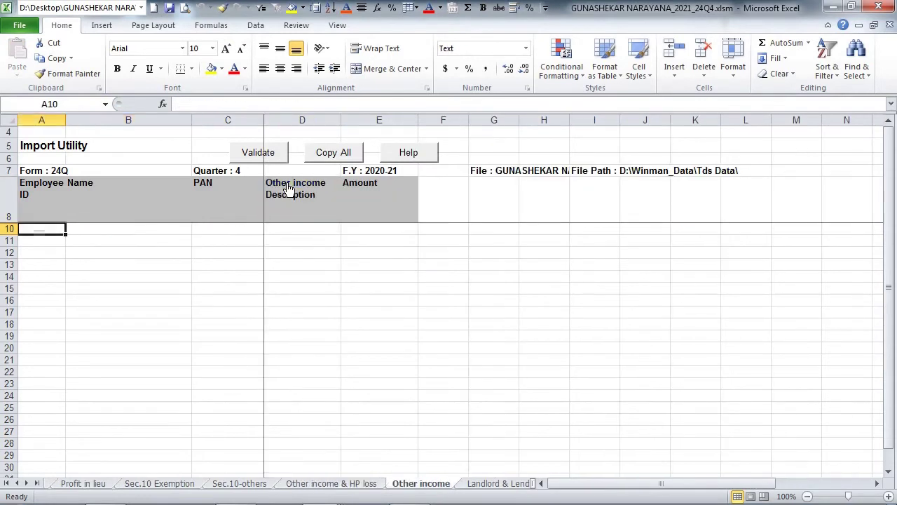
pyautogui.click(198, 228)
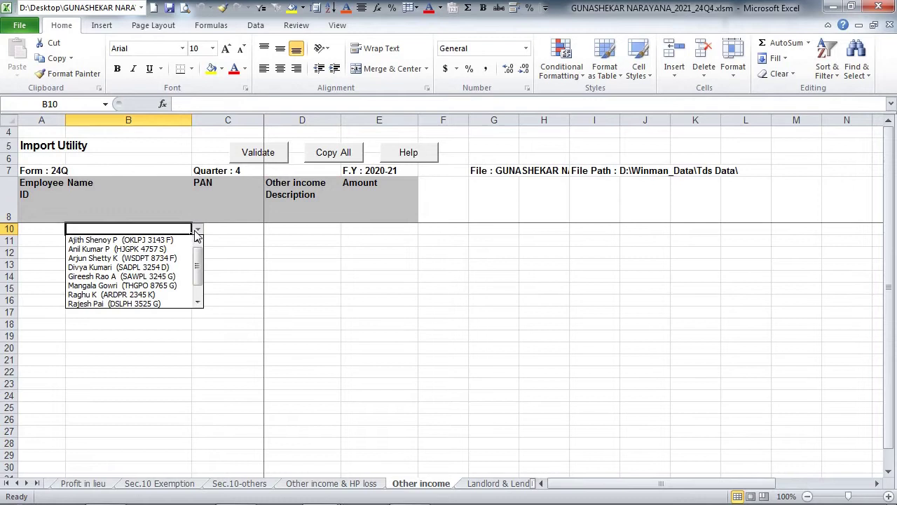
pyautogui.click(189, 240)
pyautogui.click(313, 228)
pyautogui.click(346, 229)
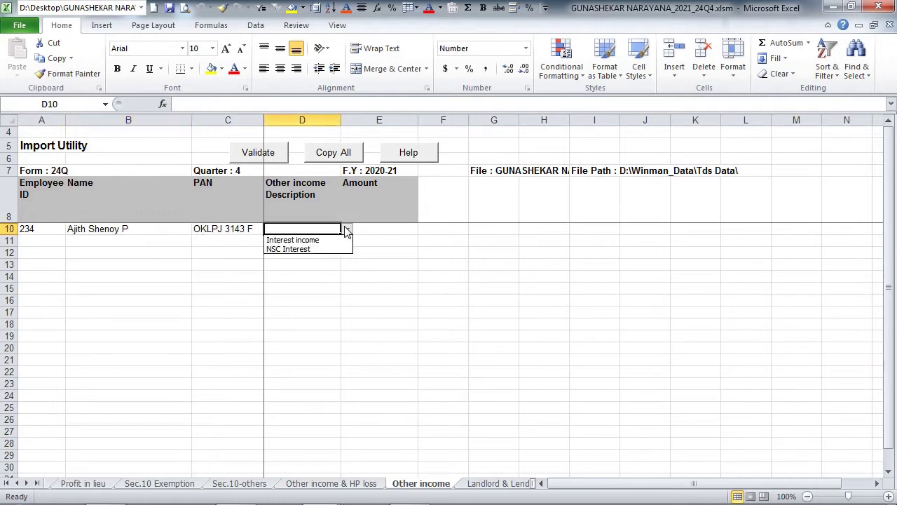
pyautogui.click(293, 239)
pyautogui.click(367, 232)
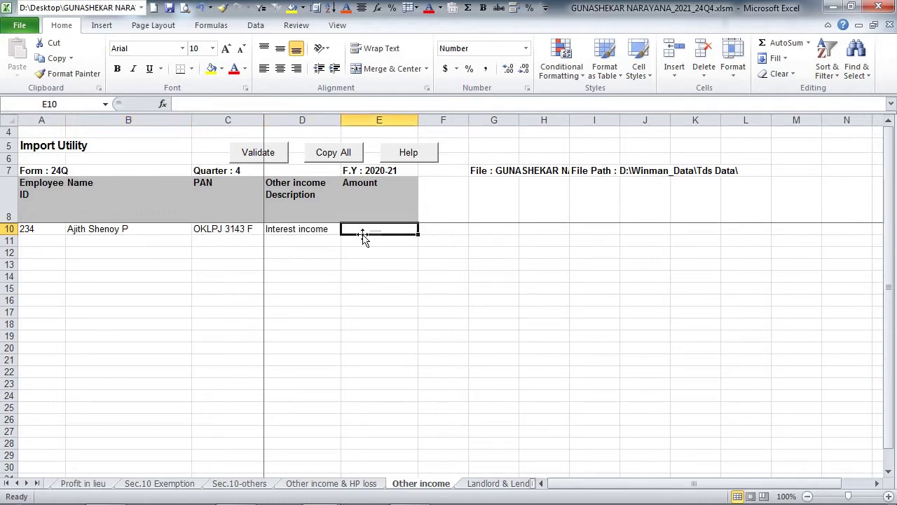
pyautogui.write('500')
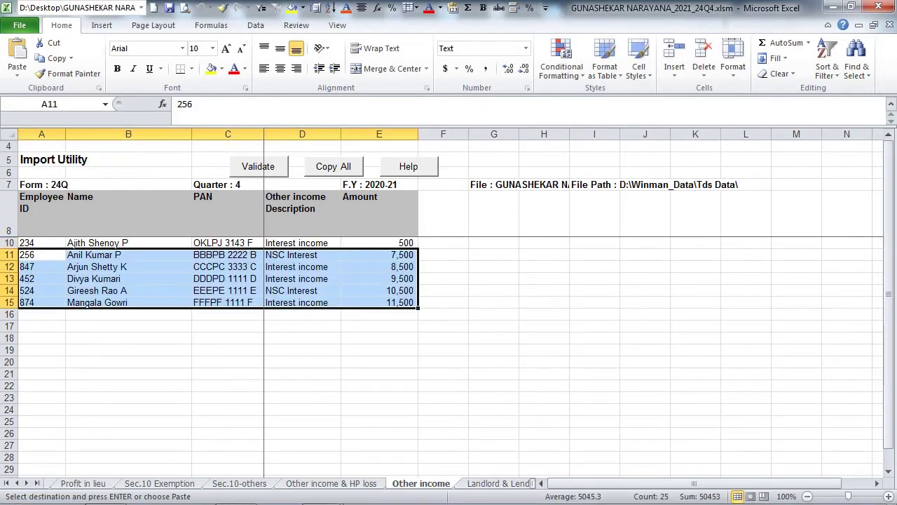
pyautogui.click(297, 339)
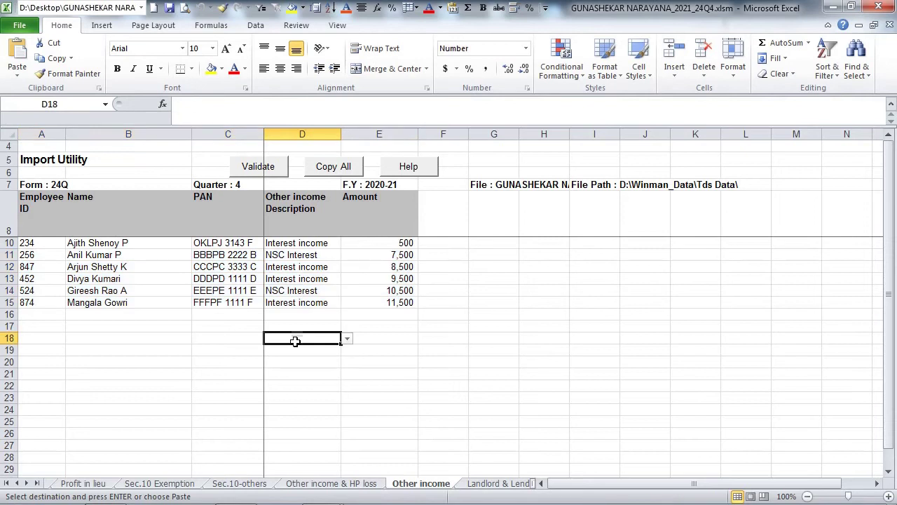
pyautogui.hotkey('ctrl', 'pageup')
# - Enter the first employee's 2500, 1200, 1000, 1500, 25000 and 10000 income and loss amounts
pyautogui.click(368, 226)
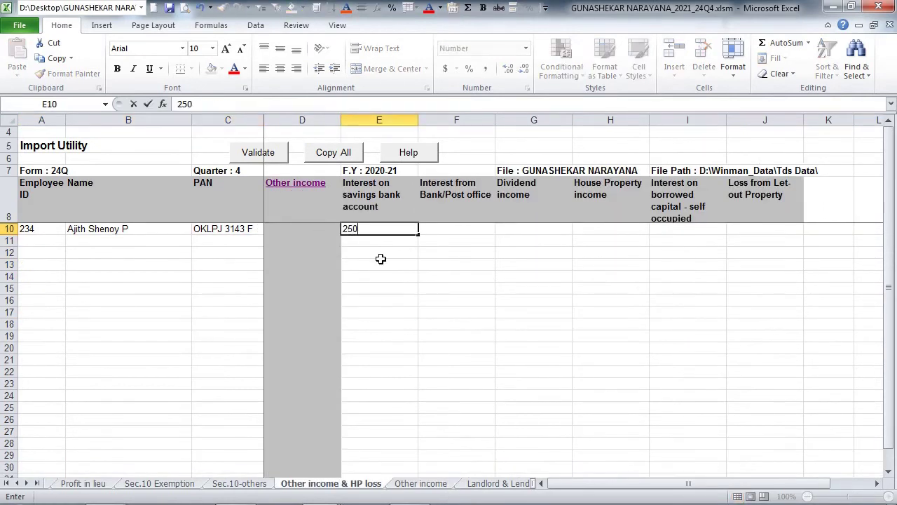
pyautogui.write('0')
pyautogui.press('Tab')
pyautogui.write('1200')
pyautogui.press('Tab')
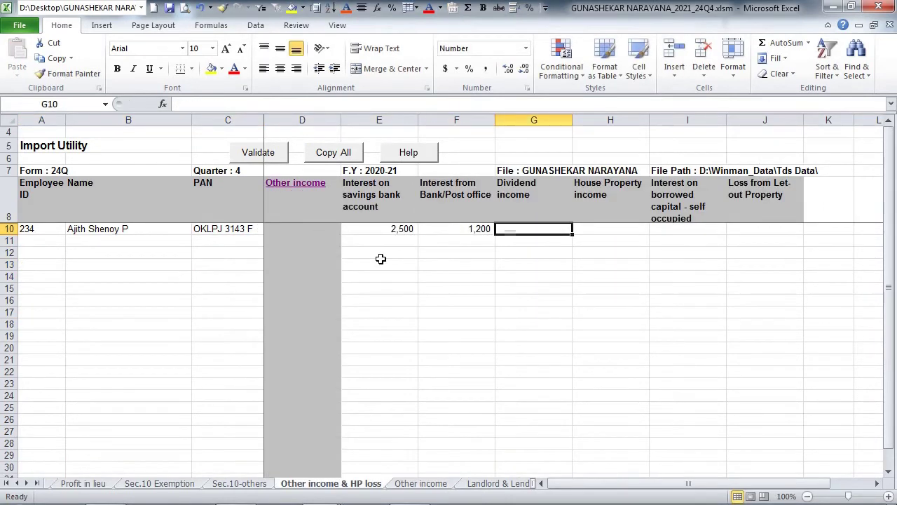
pyautogui.write('1000')
pyautogui.press('Tab')
pyautogui.write('1,50')
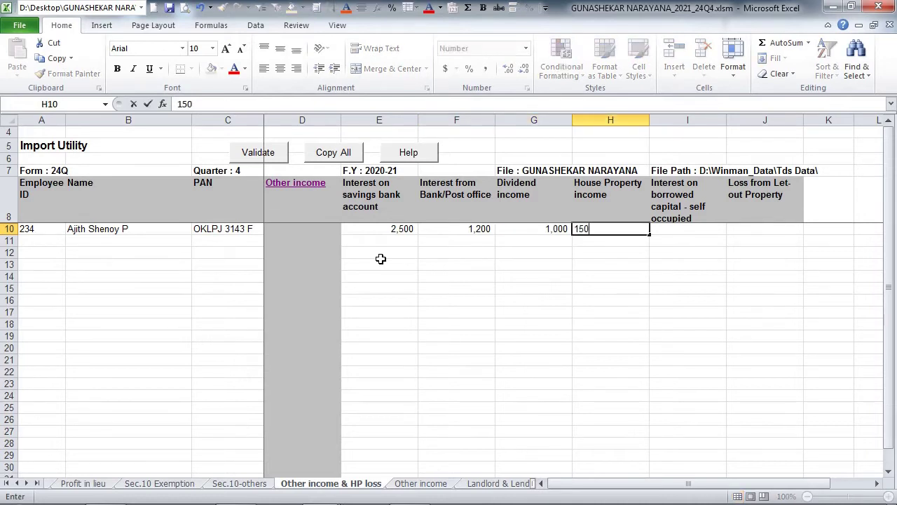
pyautogui.write('0')
pyautogui.press('Tab')
pyautogui.write('25000')
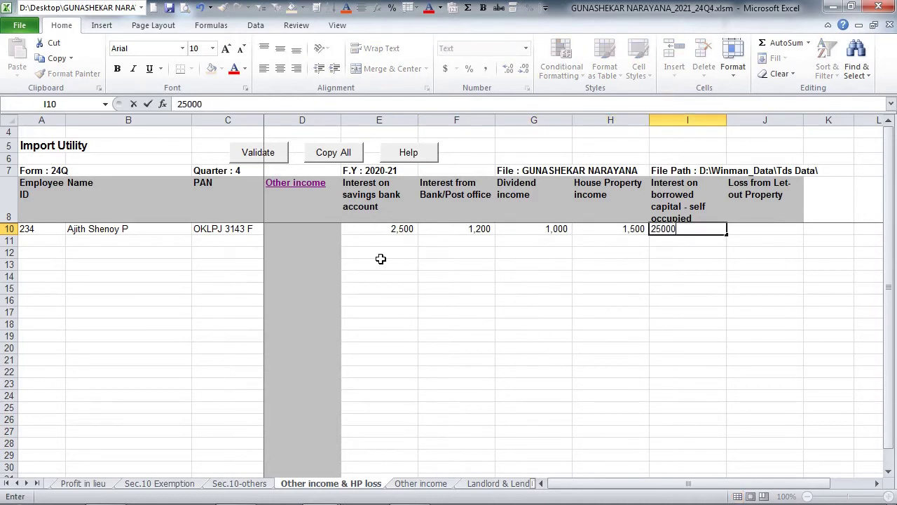
pyautogui.press('Tab')
pyautogui.write('10,000')
pyautogui.press('Return')
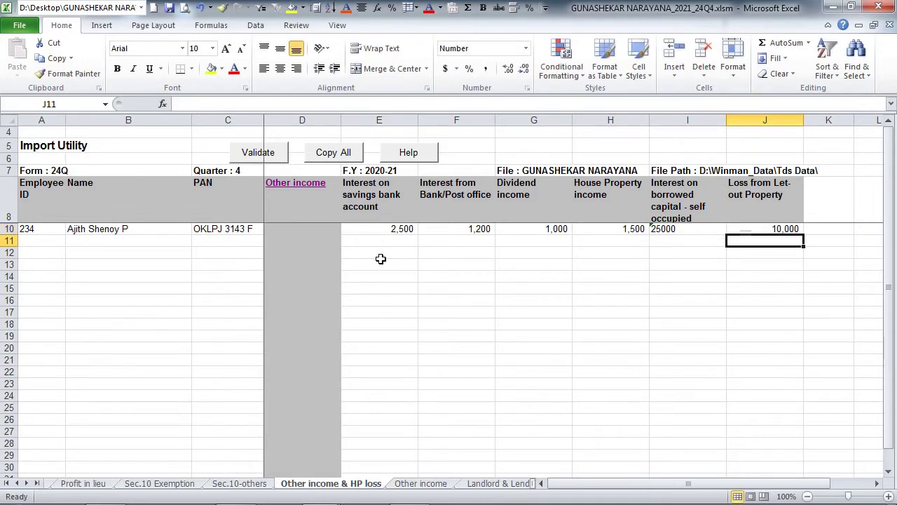
# - Paste the other five employees' rows below the first employee
pyautogui.press('Home')
pyautogui.hotkey('ctrl', 'v')
pyautogui.click(430, 321)
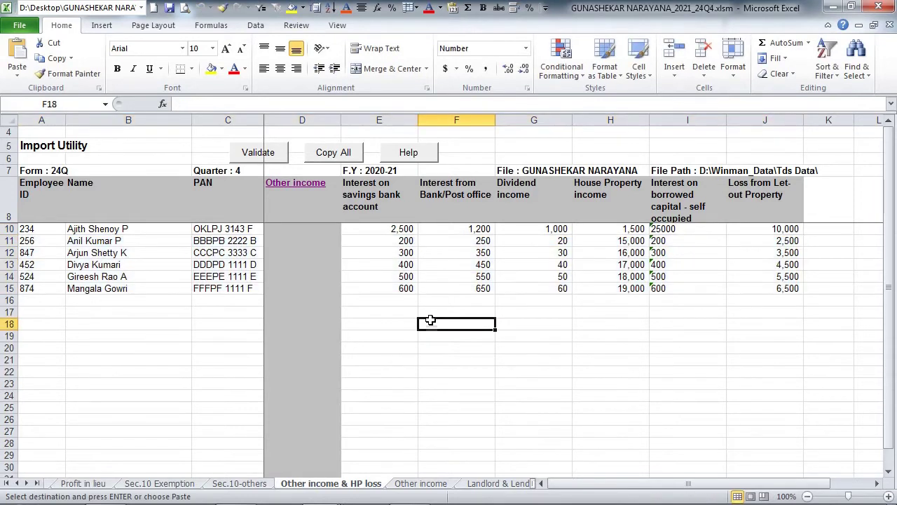
# - Paste the two employees' landlord details into the Landlord & Lender Details sheet
pyautogui.hotkey('ctrl', 'Tab')
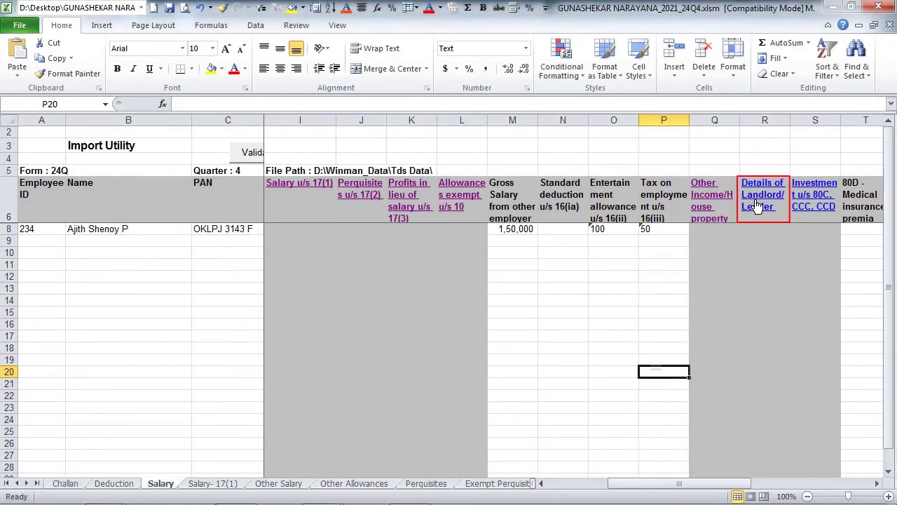
pyautogui.hotkey('ctrl', 'Tab')
pyautogui.click(336, 314)
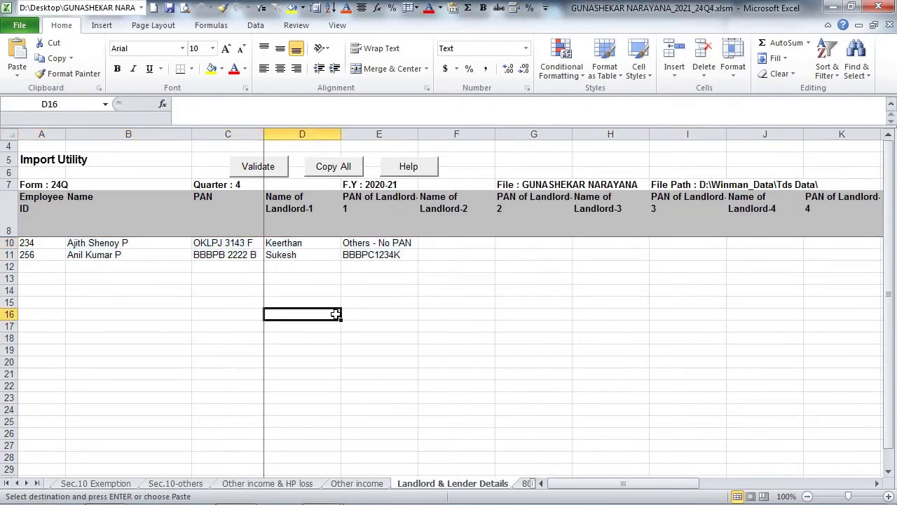
# - On the 80CCC,CCD sheet, select the first employee in row 10
pyautogui.hotkey('ctrl', 'Tab')
pyautogui.click(661, 360)
pyautogui.click(799, 200)
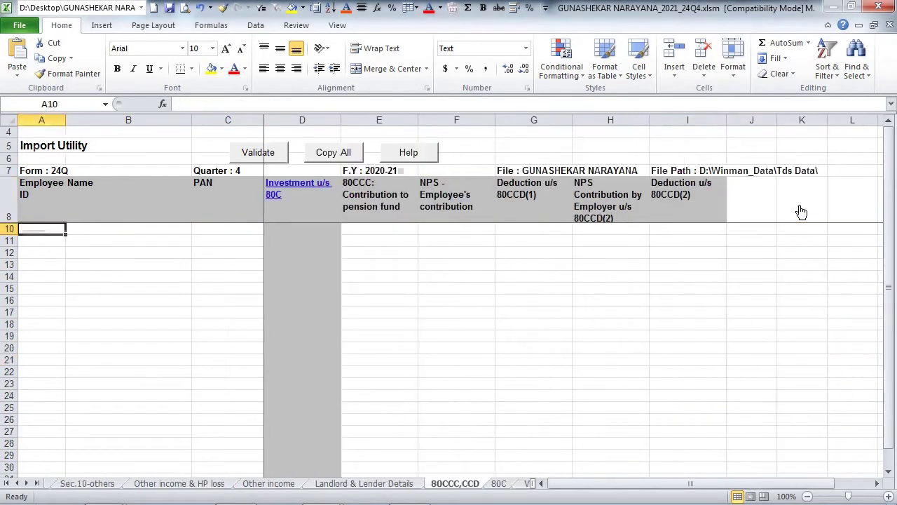
pyautogui.click(128, 229)
pyautogui.click(197, 229)
pyautogui.click(183, 240)
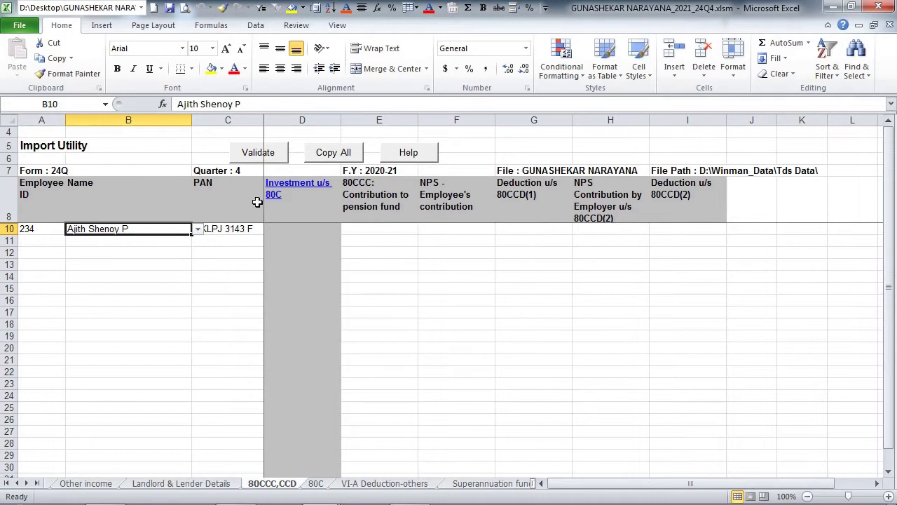
# - On the 80C sheet, give the first employee a Bank deposit investment of 25000
pyautogui.click(278, 195)
pyautogui.click(277, 195)
pyautogui.click(257, 215)
pyautogui.click(185, 225)
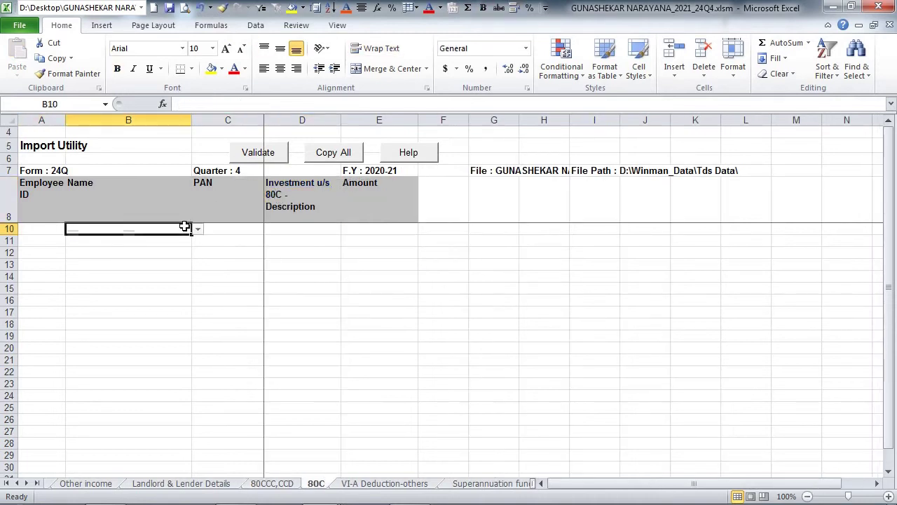
pyautogui.click(197, 230)
pyautogui.click(184, 240)
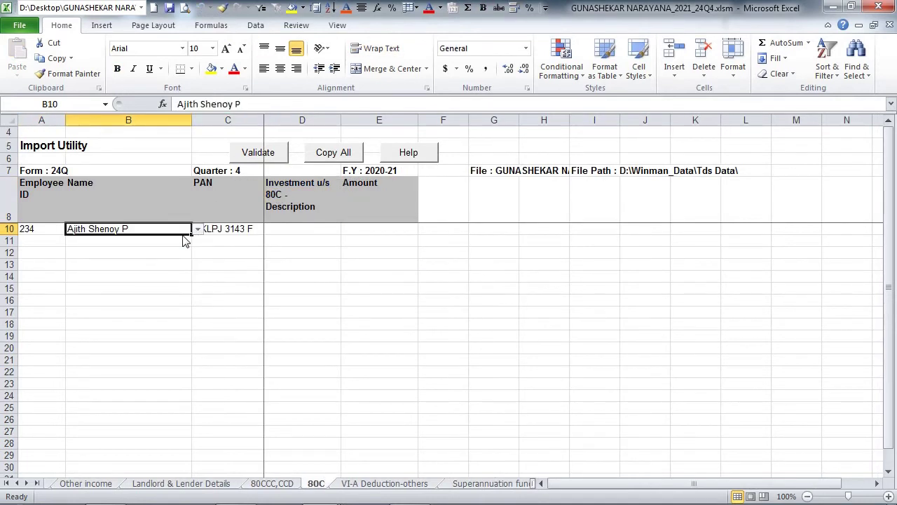
pyautogui.click(322, 228)
pyautogui.click(346, 229)
pyautogui.click(330, 240)
pyautogui.click(368, 228)
pyautogui.write('25000')
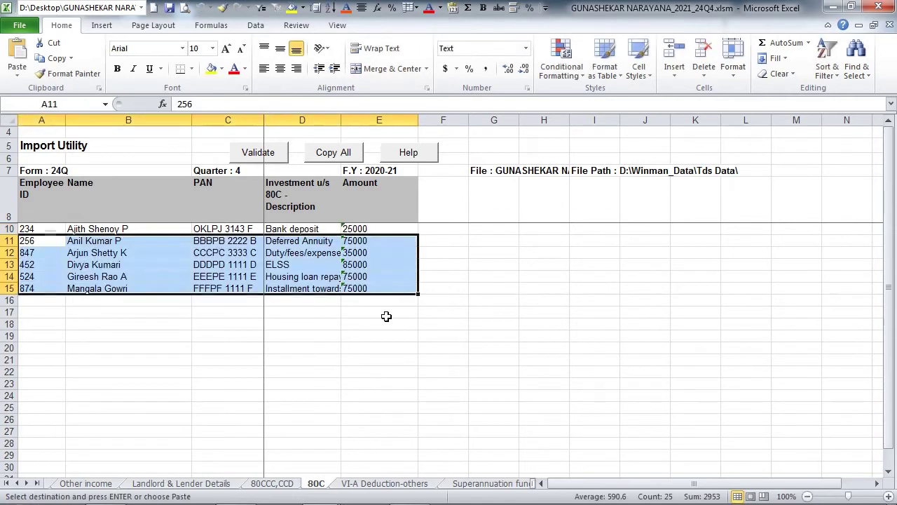
pyautogui.click(383, 320)
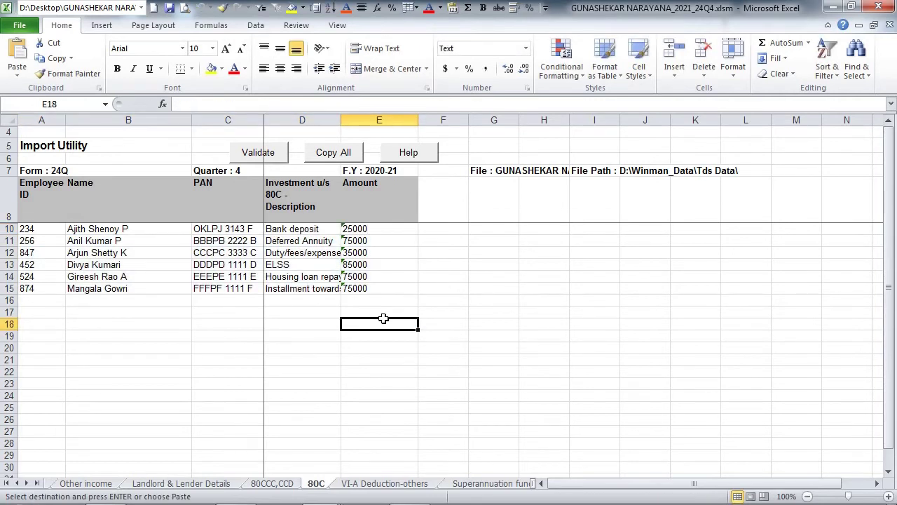
pyautogui.hotkey('ctrl', 'pageup')
# - Enter 80CCC/CCD amounts 25000, 12500, 2000, 1200, 1300 and paste the other five employees
pyautogui.click(386, 229)
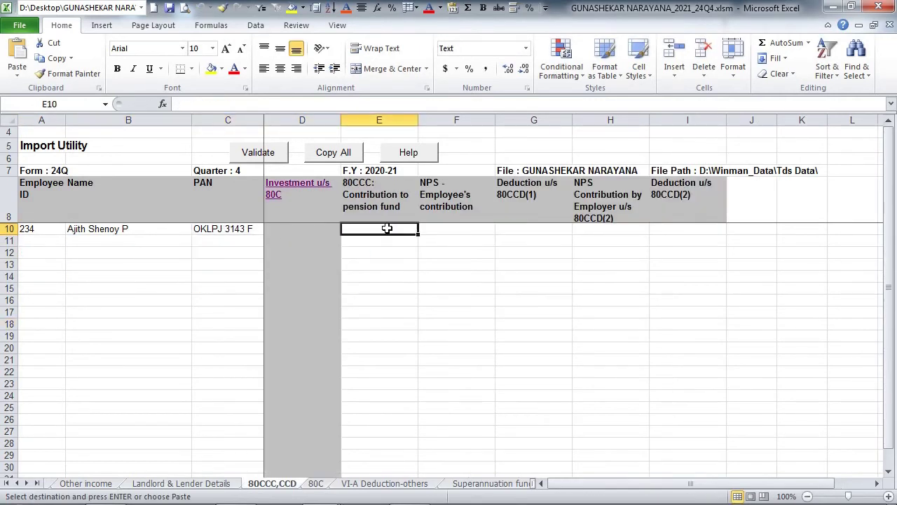
pyautogui.write('25000')
pyautogui.press('Tab')
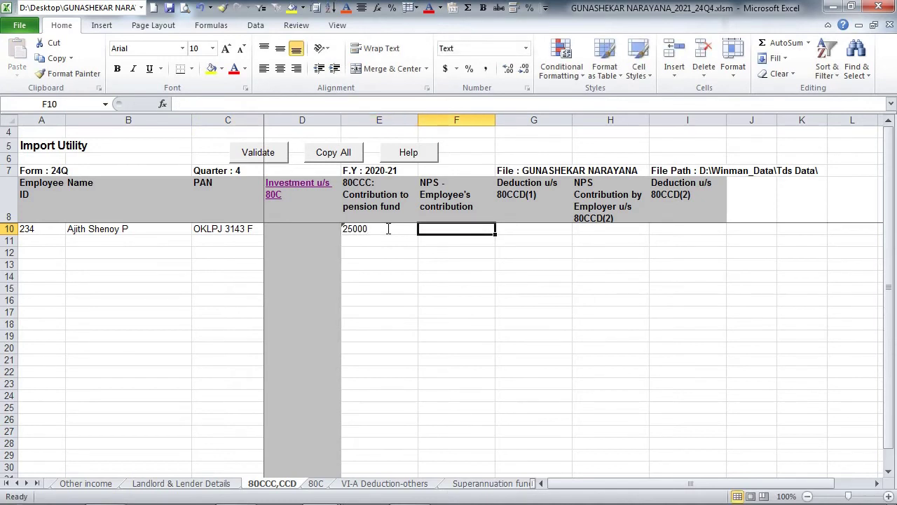
pyautogui.write('12500')
pyautogui.press('Tab')
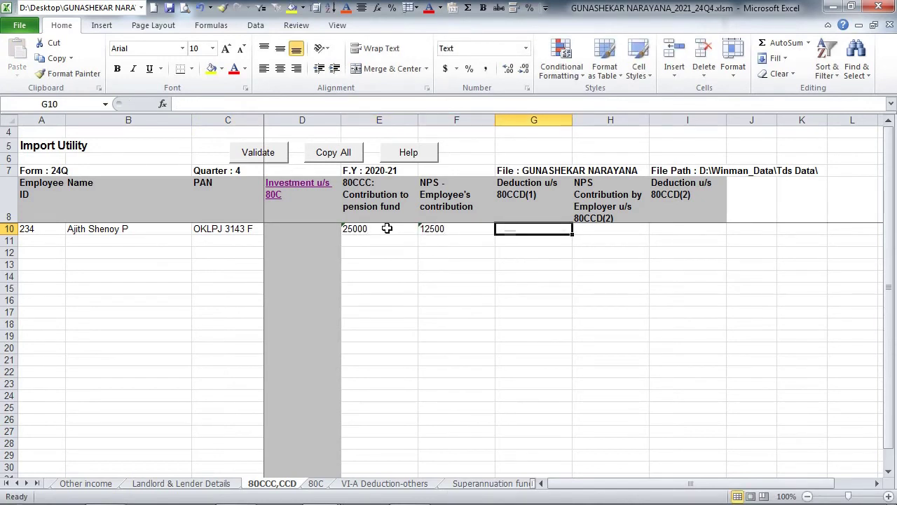
pyautogui.write('2000')
pyautogui.press('Tab')
pyautogui.write('1200')
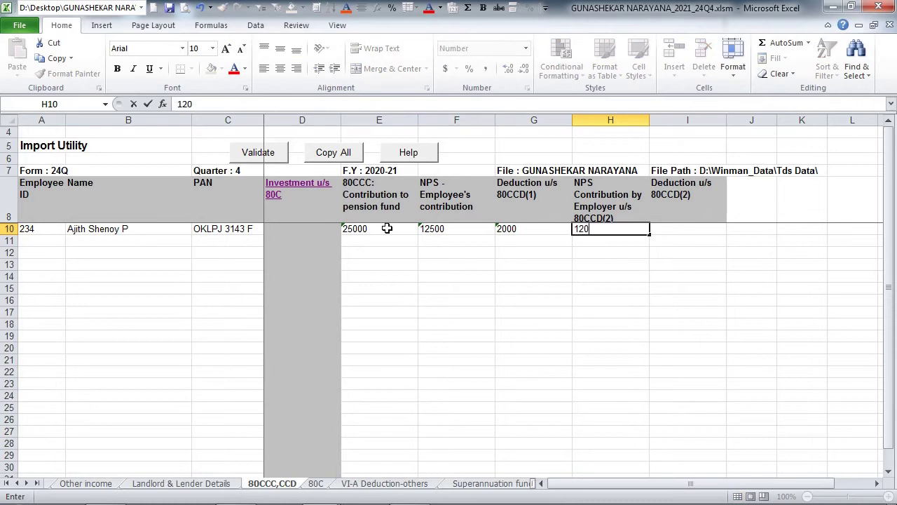
pyautogui.press('Tab')
pyautogui.write('1,30')
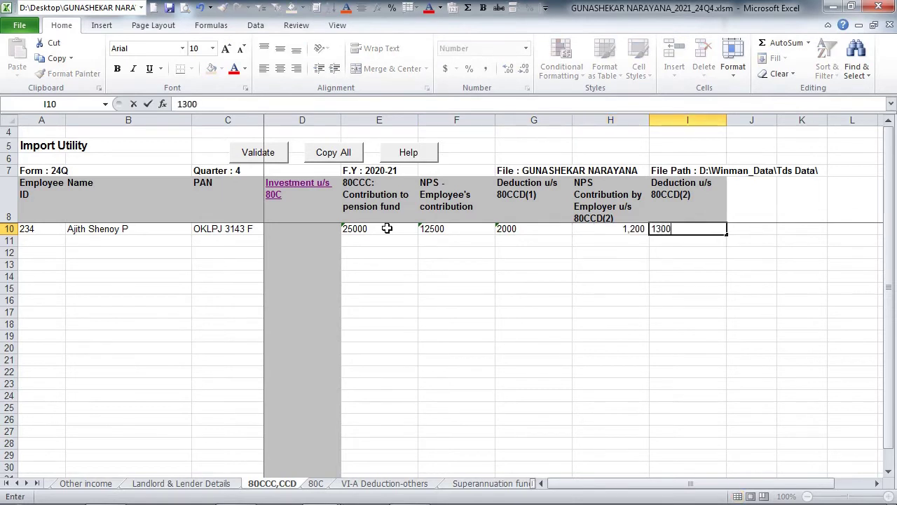
pyautogui.write('0')
pyautogui.press('Return')
pyautogui.hotkey('ctrl', 'v')
pyautogui.click(425, 322)
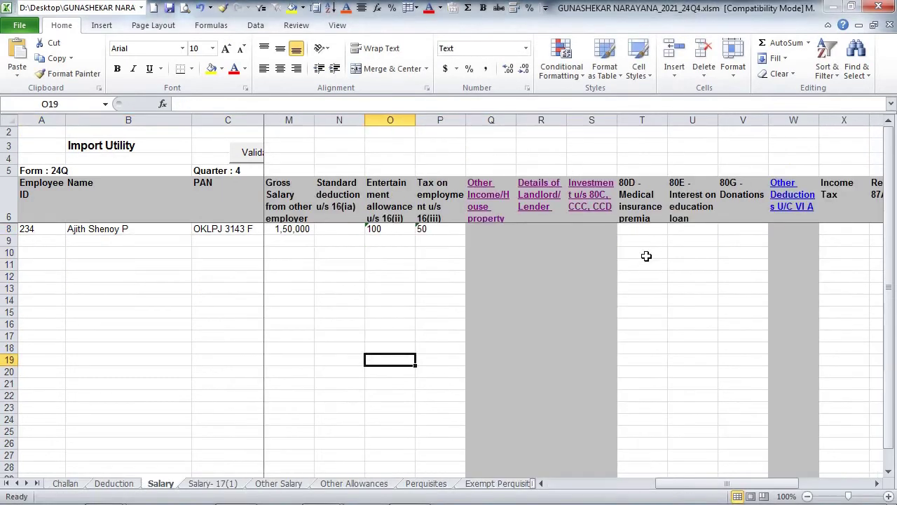
# - Enter 80D medical insurance 1500, 80E 100 and 80G donation 22500 for the first employee
pyautogui.click(638, 233)
pyautogui.write('1500')
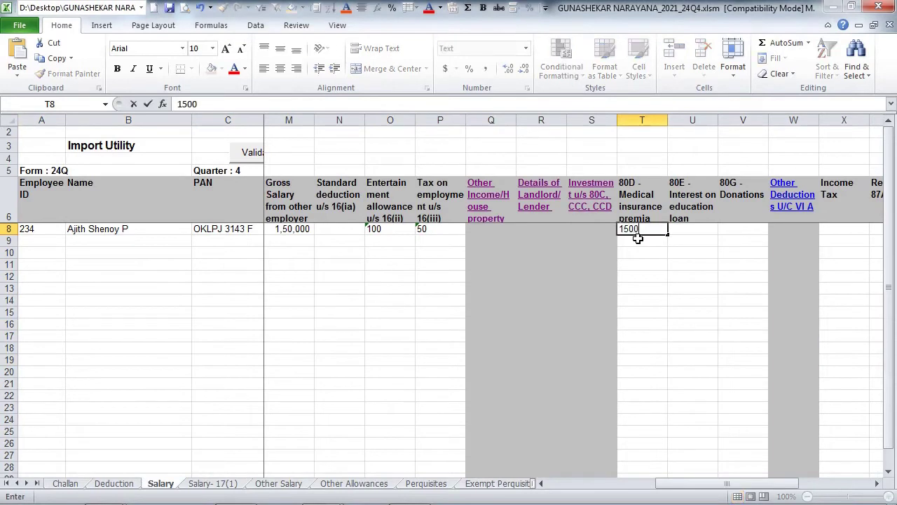
pyautogui.press('Tab')
pyautogui.write('100')
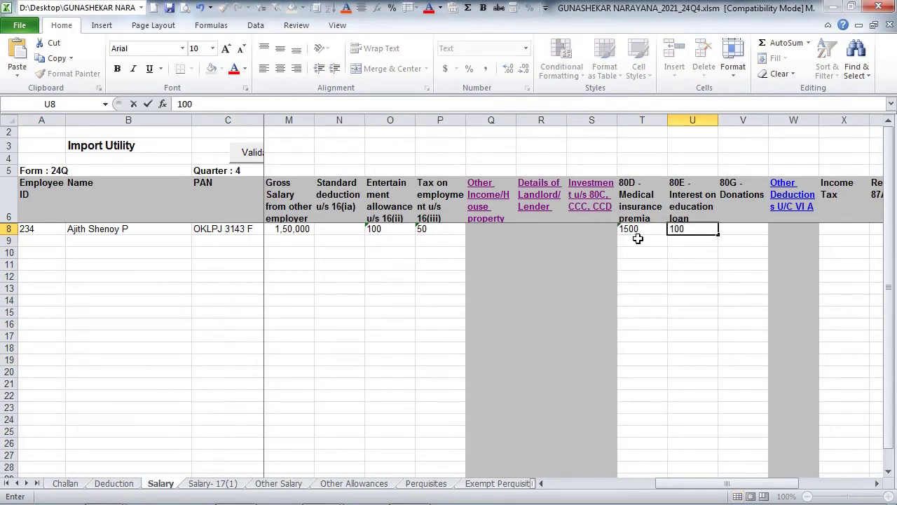
pyautogui.press('Tab')
pyautogui.write('22500')
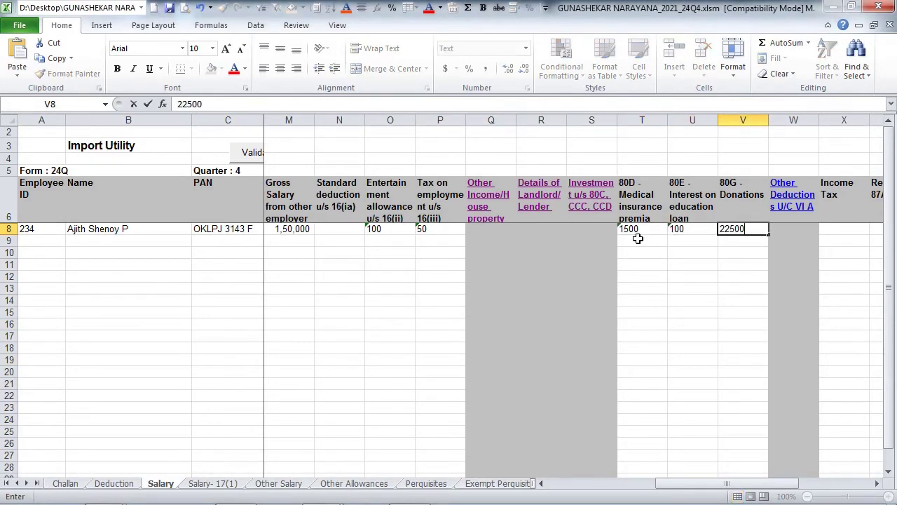
pyautogui.press('Return')
# - On the VI-A Deduction-others sheet, pick the first employee and set 80DD to 125000
pyautogui.click(789, 213)
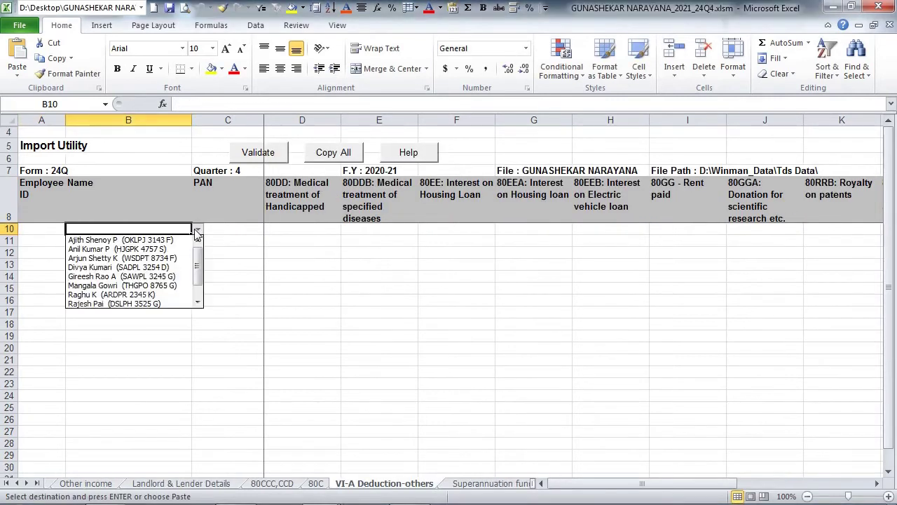
pyautogui.click(188, 242)
pyautogui.click(335, 228)
pyautogui.click(346, 230)
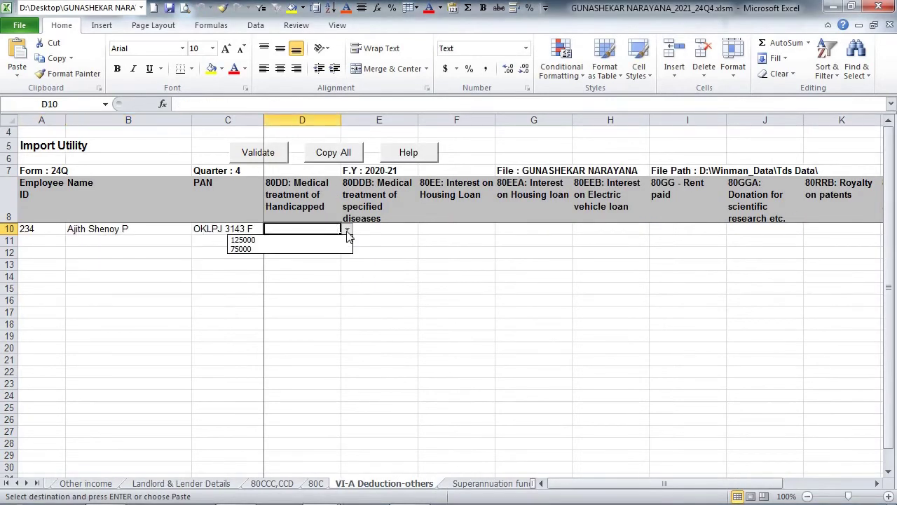
pyautogui.press('Down')
pyautogui.press('Tab')
# - Enter 80DDB 25000, 80EE 10000, 80EEA 12000 and 80EEB 1000
pyautogui.write('25')
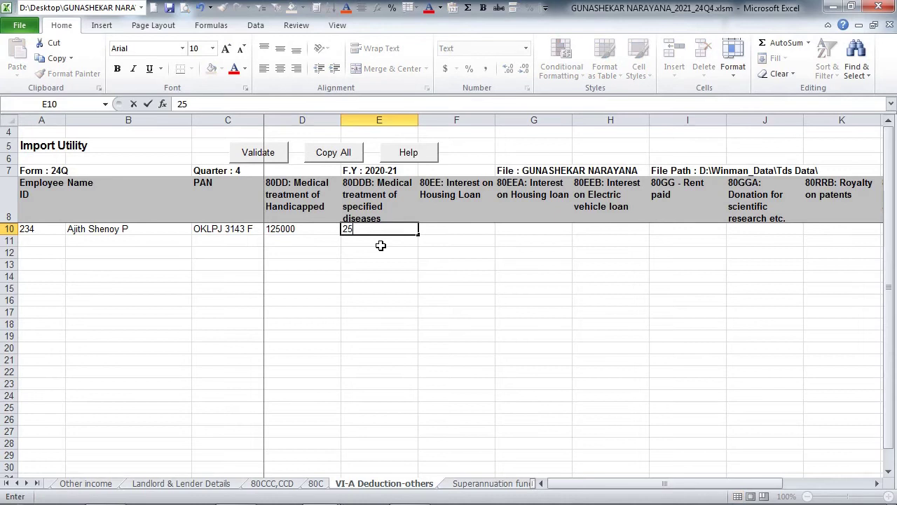
pyautogui.write('000')
pyautogui.press('Tab')
pyautogui.write('10000')
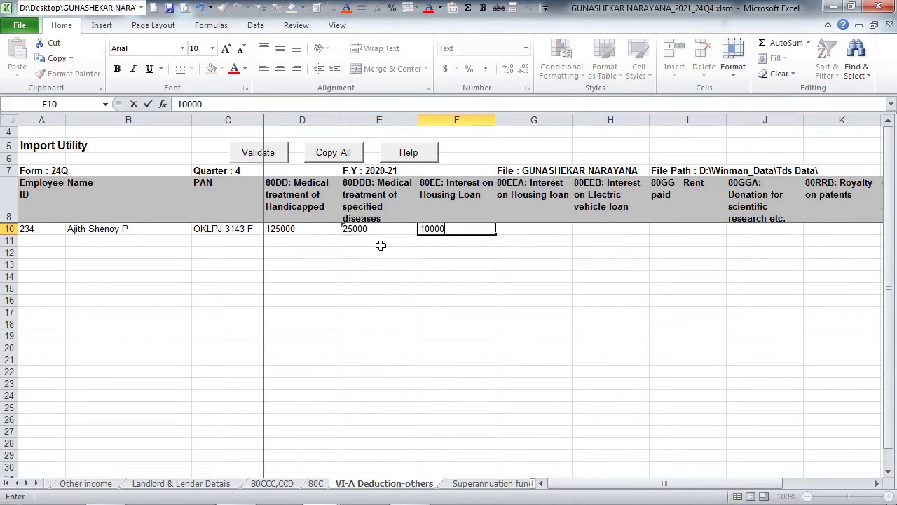
pyautogui.press('Tab')
pyautogui.write('12000')
pyautogui.press('Tab')
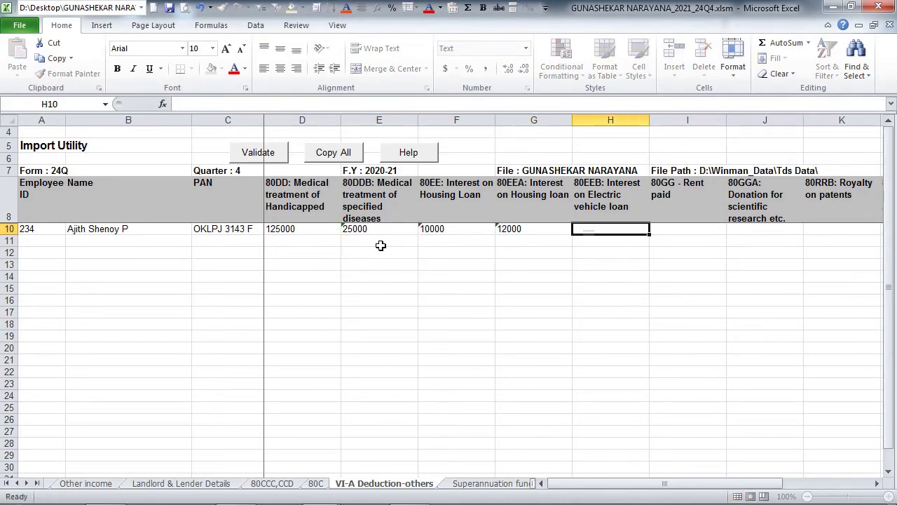
pyautogui.write('1000')
pyautogui.press('Tab')
# - Enter 80GG 1500, 80GGA 2000, 80RRB 1200, 80QQB 1900 and choose 125000 for 80U
pyautogui.write('1500')
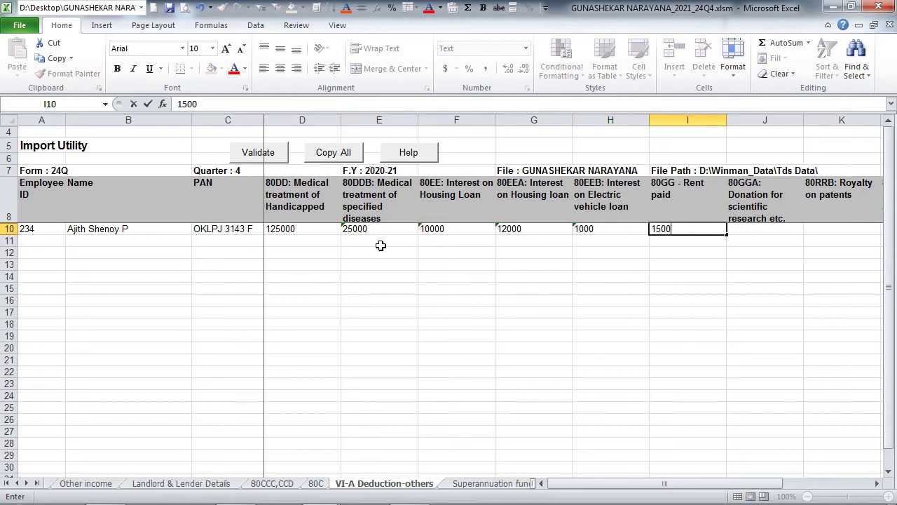
pyautogui.press('Tab')
pyautogui.write('2000')
pyautogui.press('Tab')
pyautogui.write('1200')
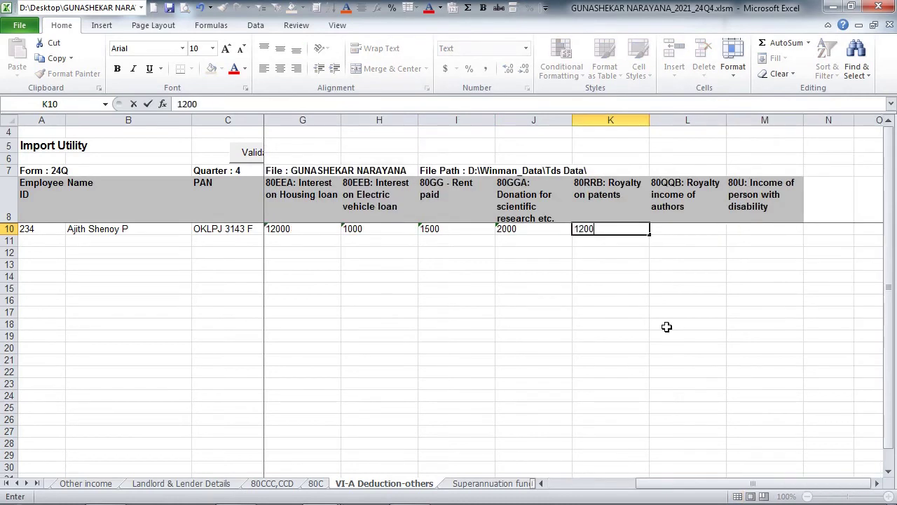
pyautogui.press('Tab')
pyautogui.write('1900')
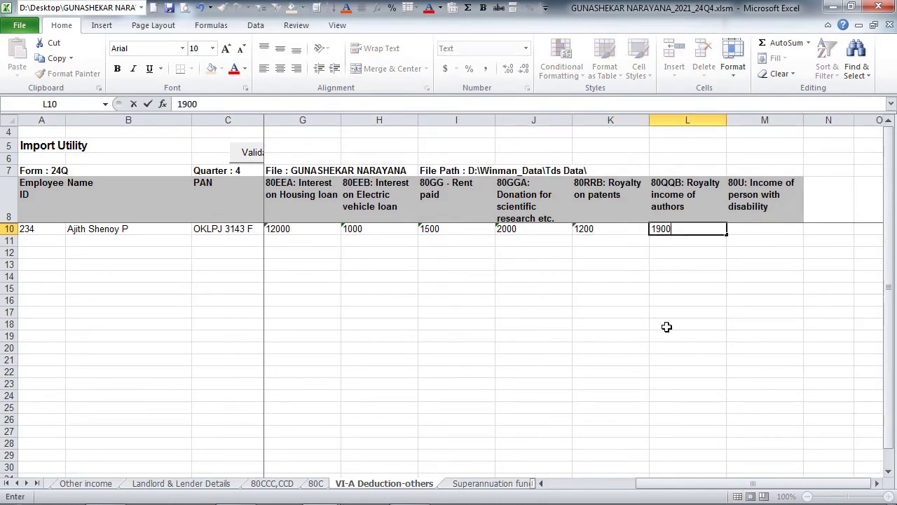
pyautogui.press('Tab')
pyautogui.click(810, 229)
pyautogui.click(797, 241)
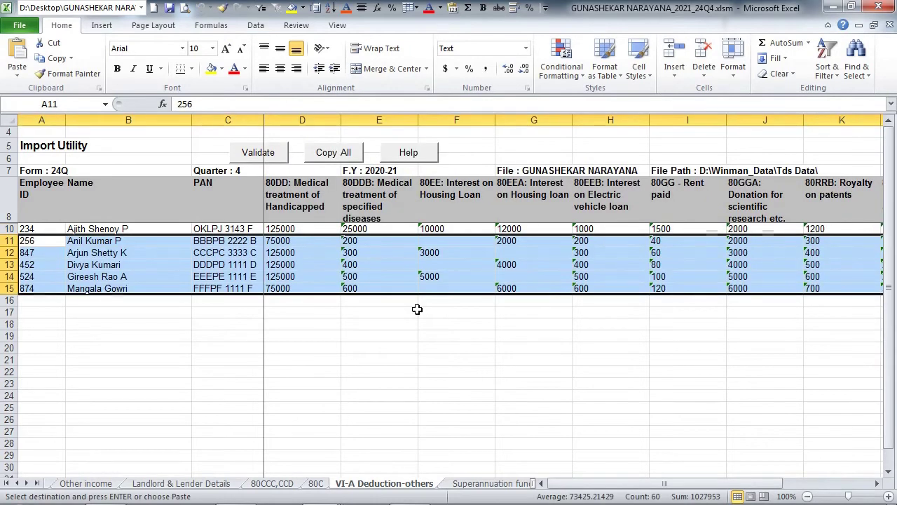
# - Enter relief u/s 89 of 100 and other-employer TDS of 20 on the Salary sheet
pyautogui.click(416, 306)
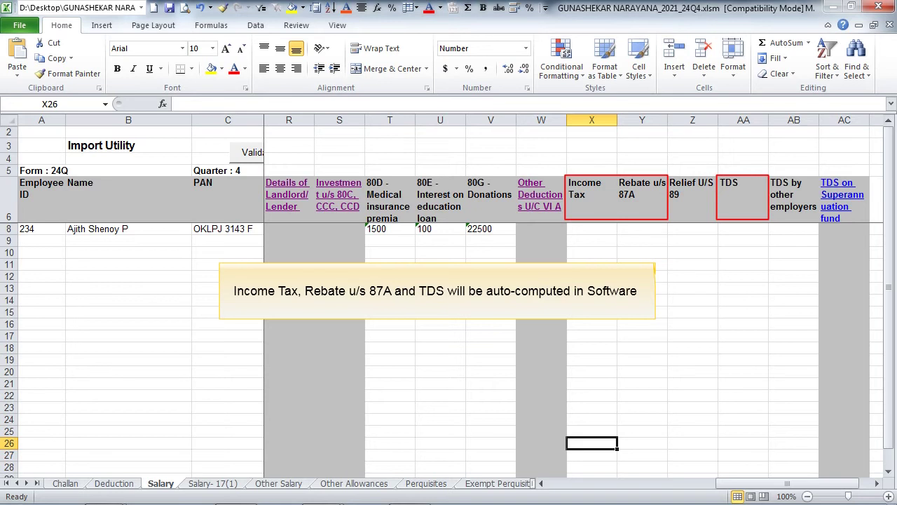
pyautogui.click(704, 229)
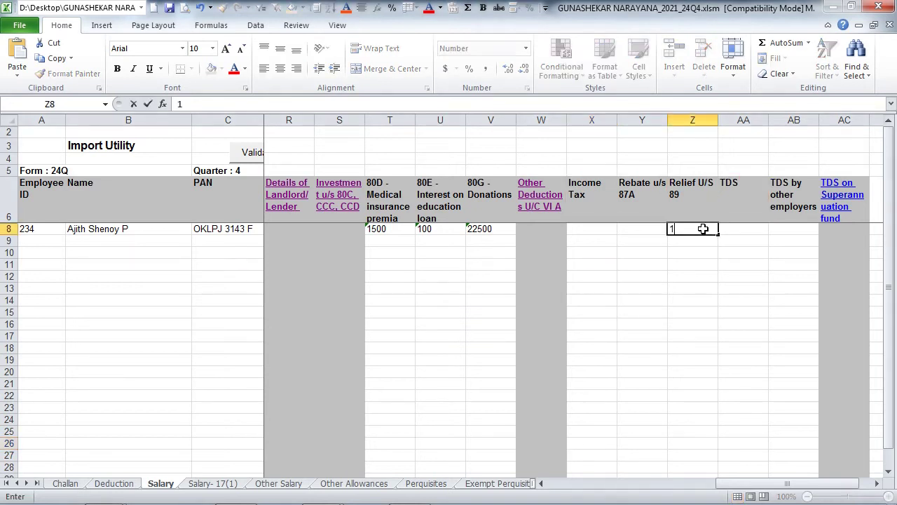
pyautogui.write('100')
pyautogui.press('Tab')
pyautogui.press('Tab')
pyautogui.write('20')
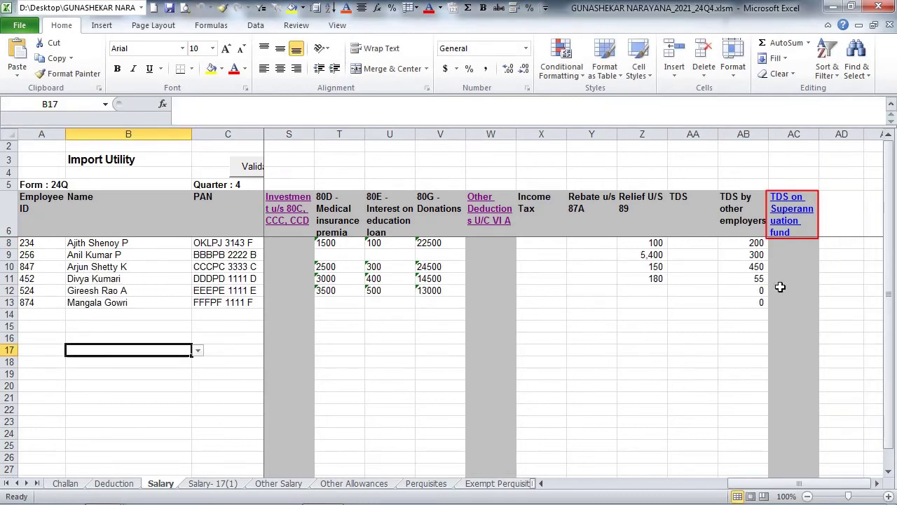
# - Paste the six employee rows into the superannuation fund repayment sheet, then view Help instructions
pyautogui.click(797, 213)
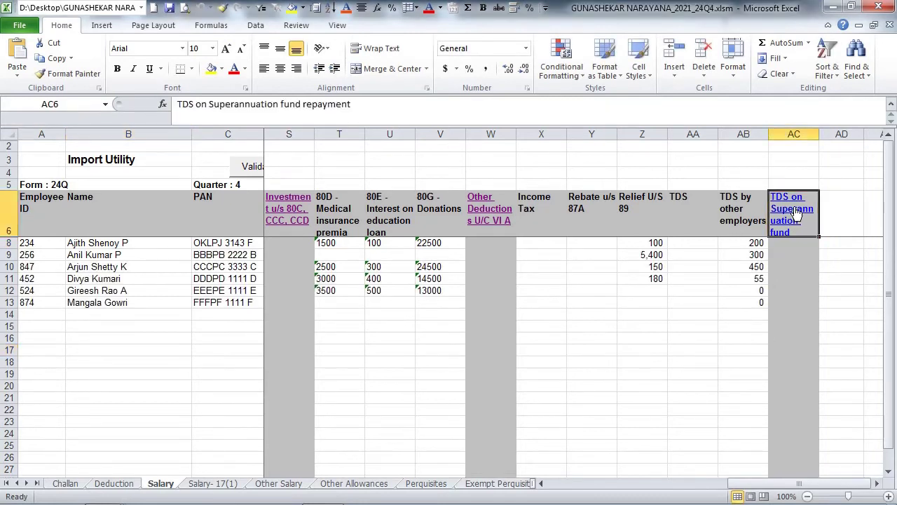
pyautogui.hotkey('ctrl', 'v')
pyautogui.click(426, 334)
pyautogui.click(408, 167)
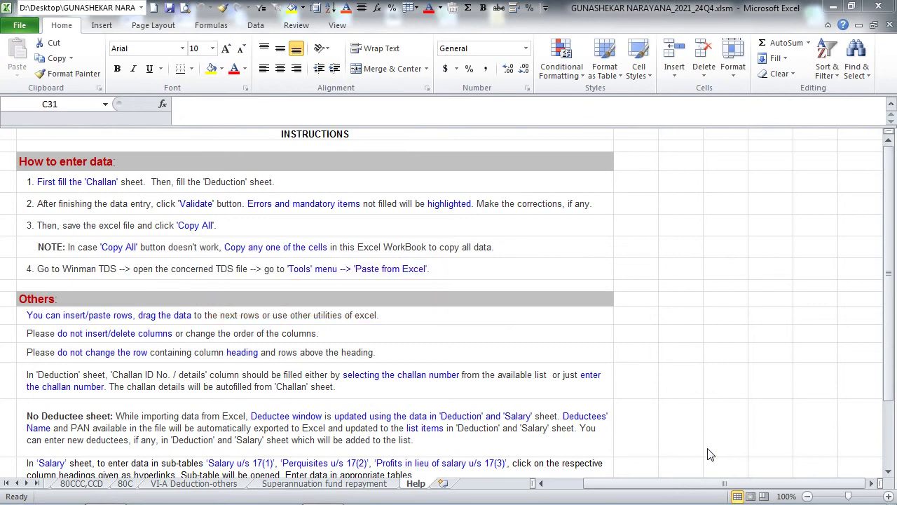
# - Return to the superannuation fund repayment sheet of the completed workbook
pyautogui.click(325, 483)
pyautogui.press('Left')
pyautogui.press('Up')
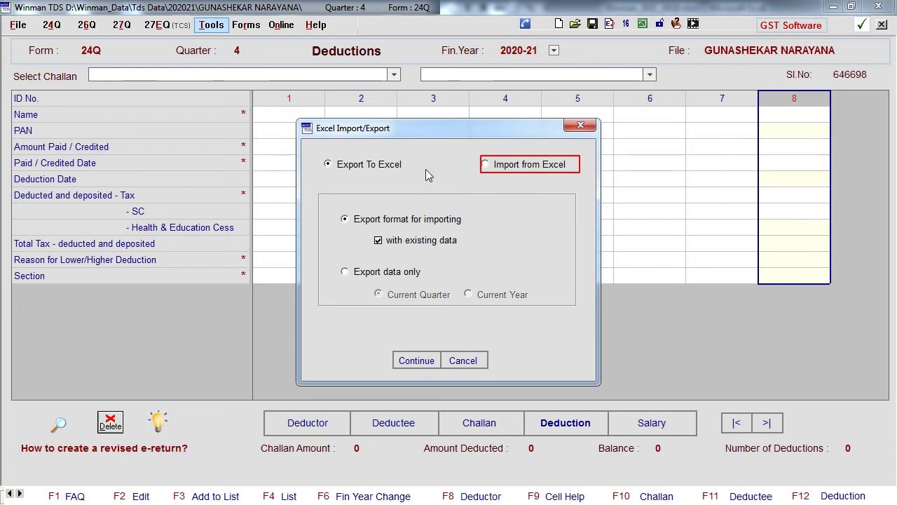
# - Import the Excel workbook, confirming the overwrite of existing data and acknowledging the sub-table note
pyautogui.click(486, 165)
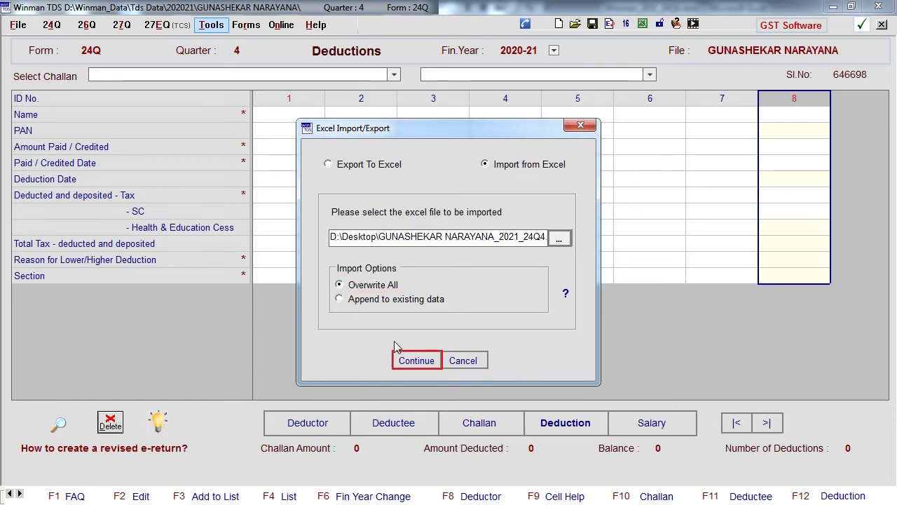
pyautogui.click(414, 364)
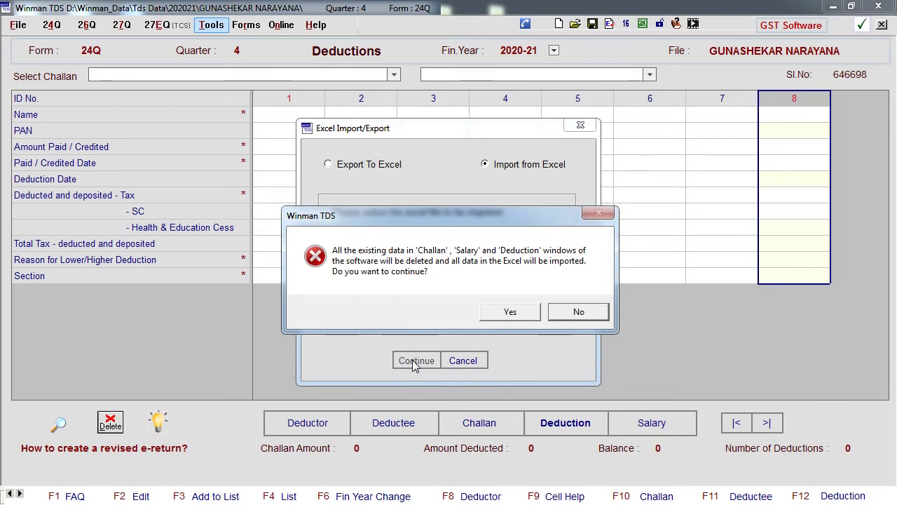
pyautogui.click(510, 312)
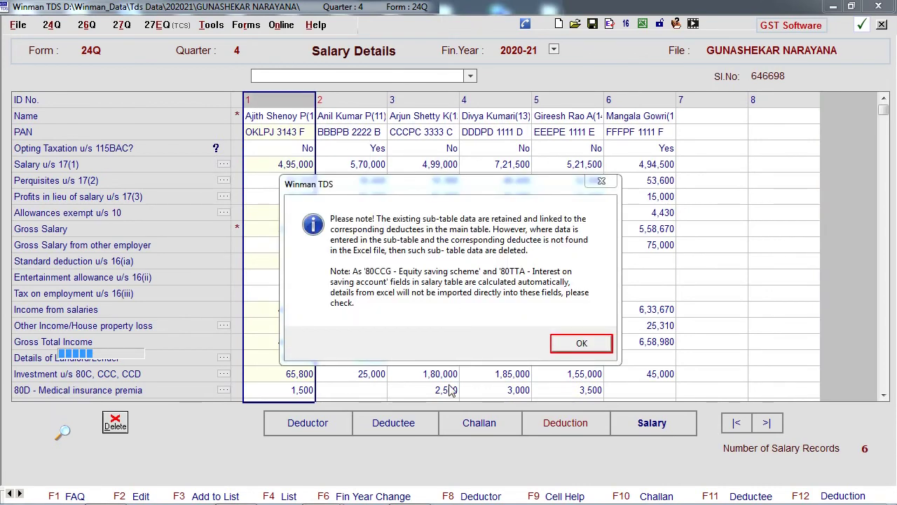
pyautogui.click(580, 343)
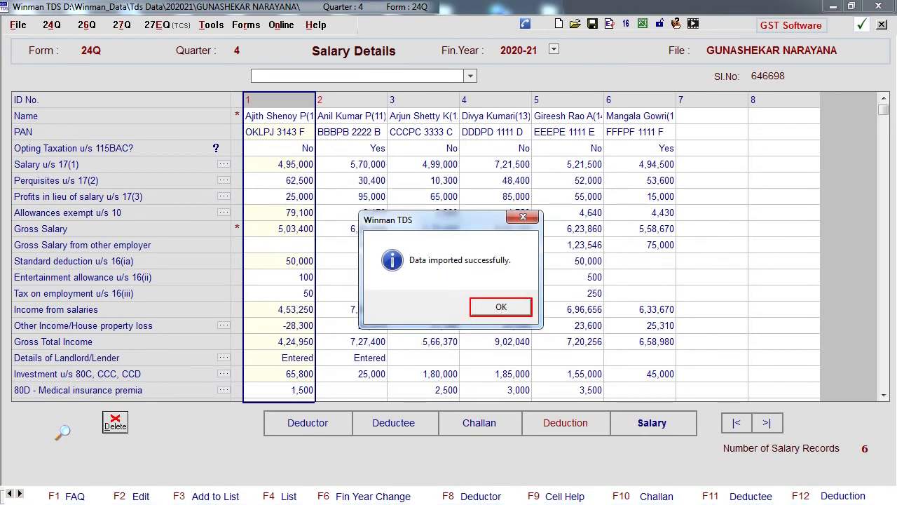
# - Dismiss the import success message and check the first employee's salary u/s 17(1) breakdown
pyautogui.click(501, 306)
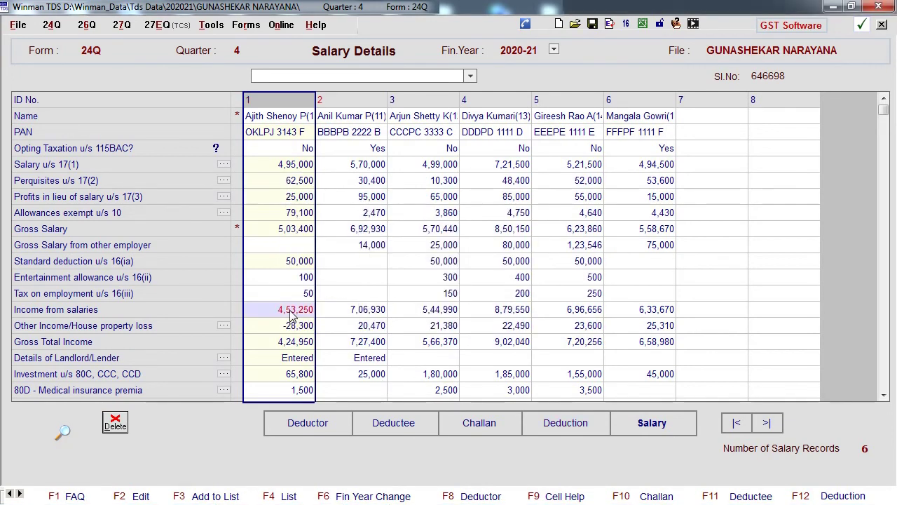
pyautogui.click(226, 165)
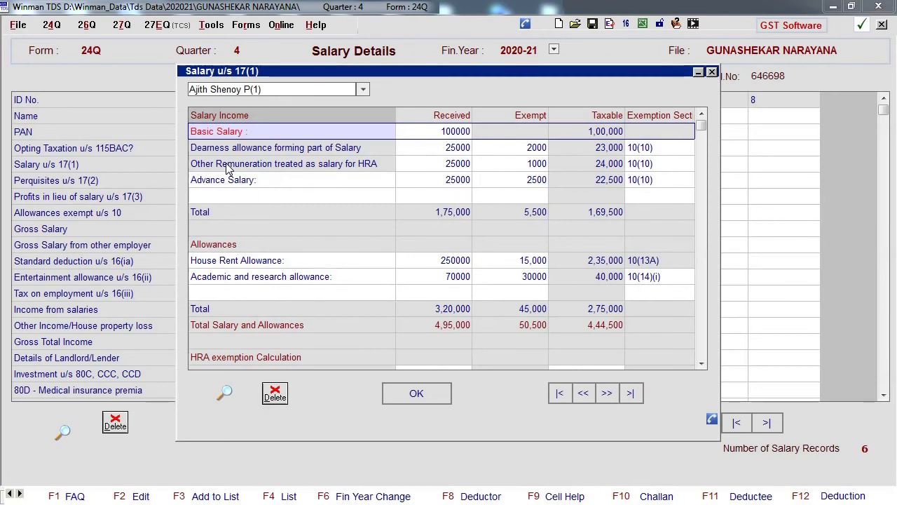
pyautogui.click(699, 260)
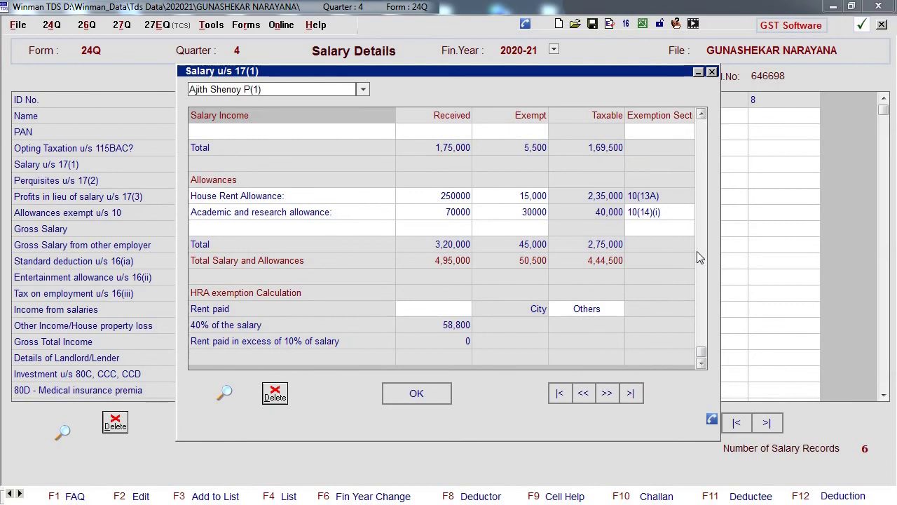
pyautogui.click(410, 390)
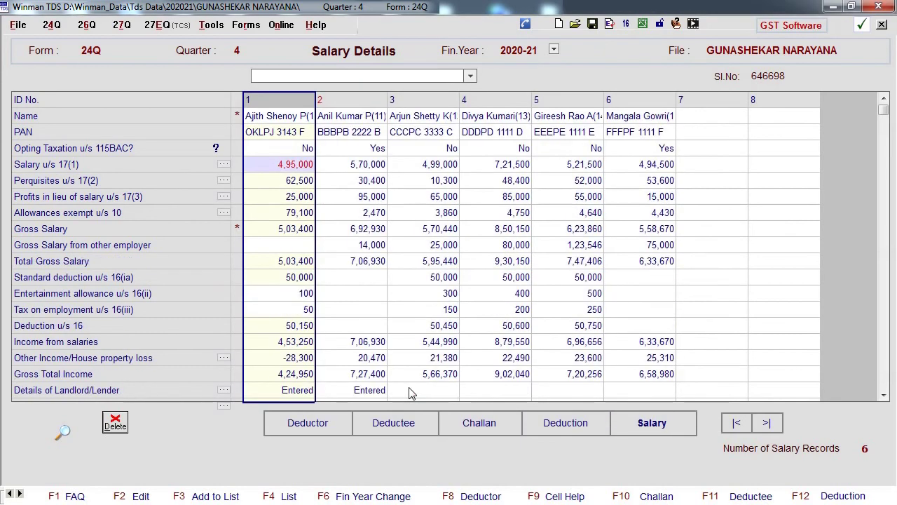
pyautogui.press('Down')
pyautogui.press('Down')
pyautogui.scroll(-1, 364, 205)
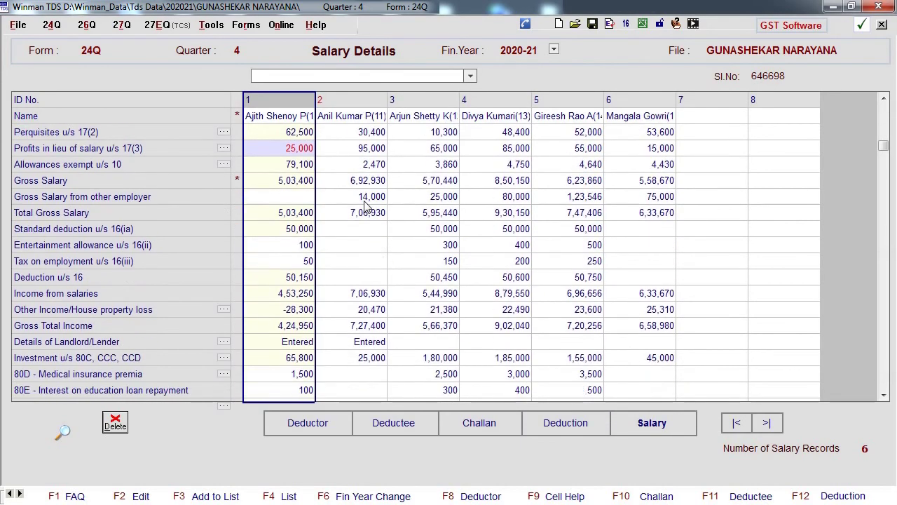
# - Check the first employee's exempt allowances u/s 10 breakdown and scroll the grid
pyautogui.click(227, 162)
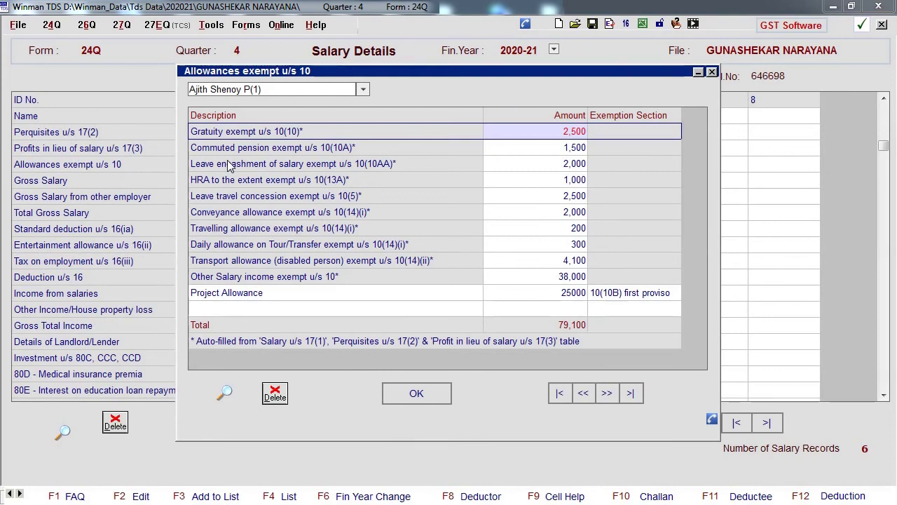
pyautogui.click(420, 394)
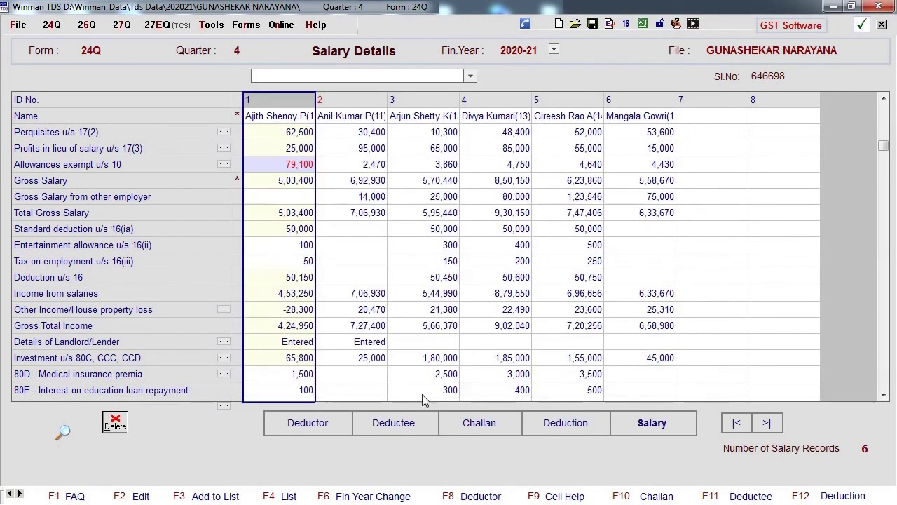
pyautogui.scroll(-3, 358, 262)
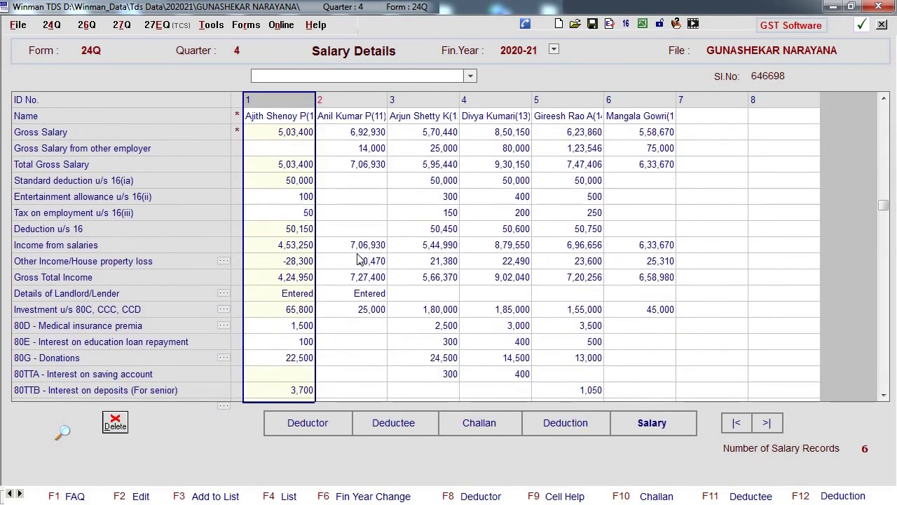